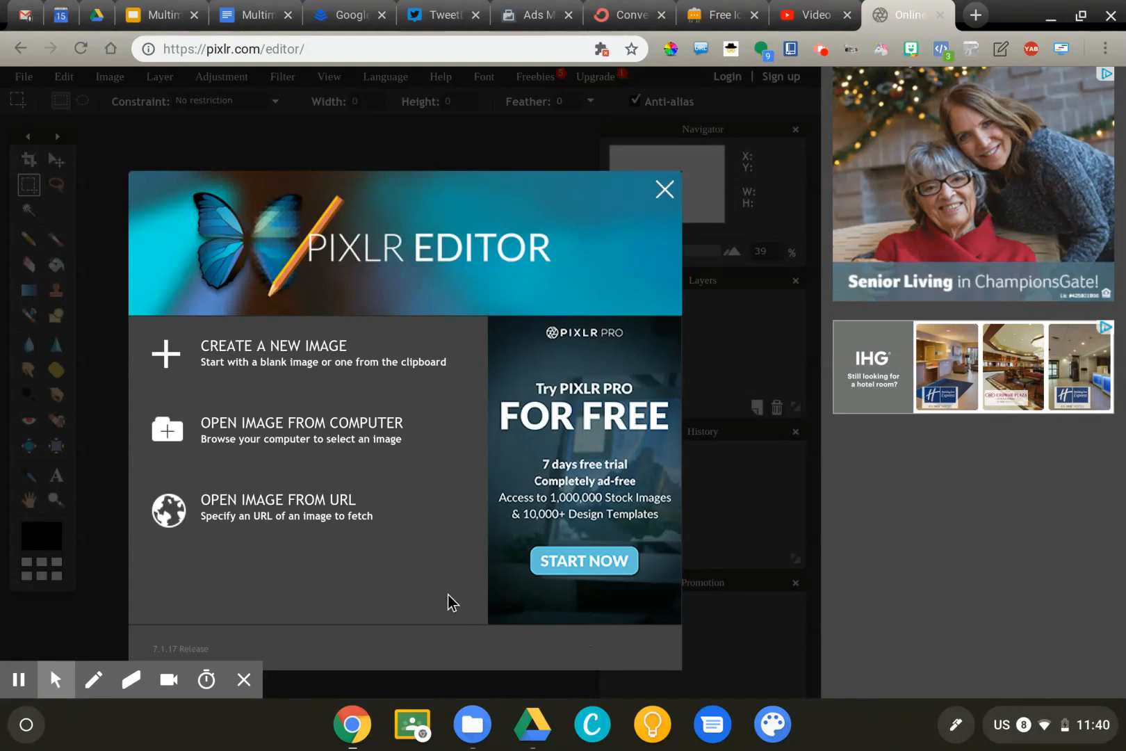
Open the football image autodraw 1_15_2019 (1).png from the computer's Downloads folder.
{"action": "left_click", "coordinate": [376, 424]}
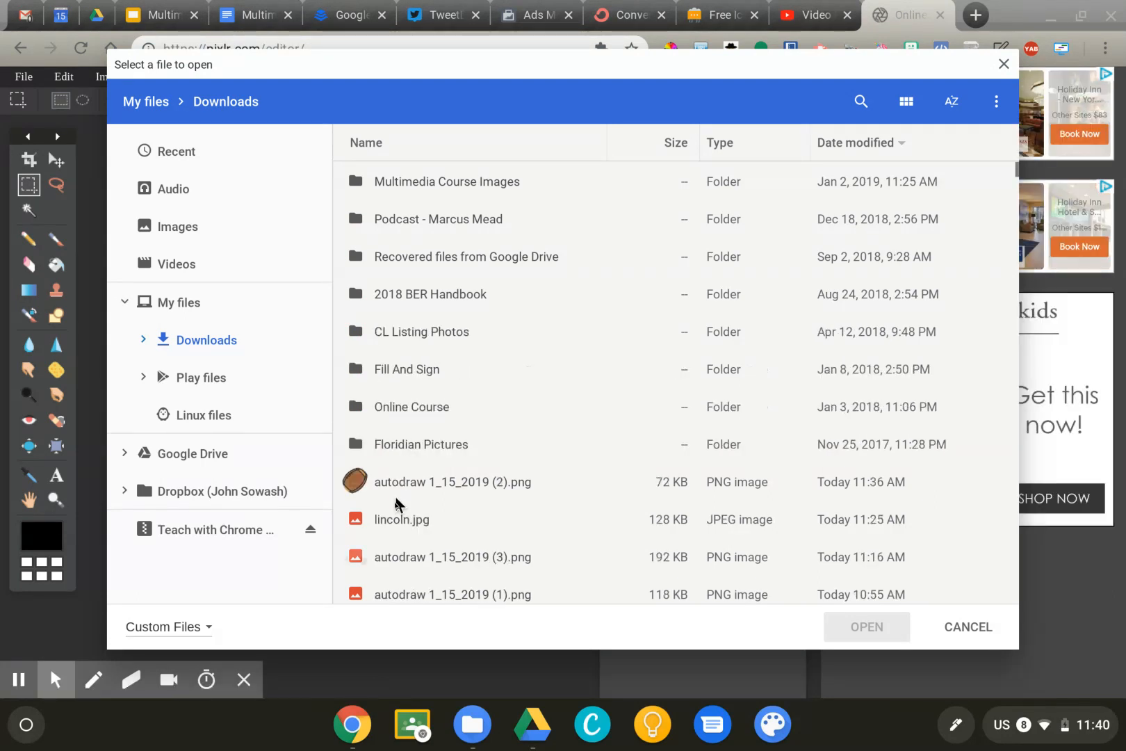
{"action": "scroll", "coordinate": [402, 587], "scroll_direction": "down", "scroll_amount": 1}
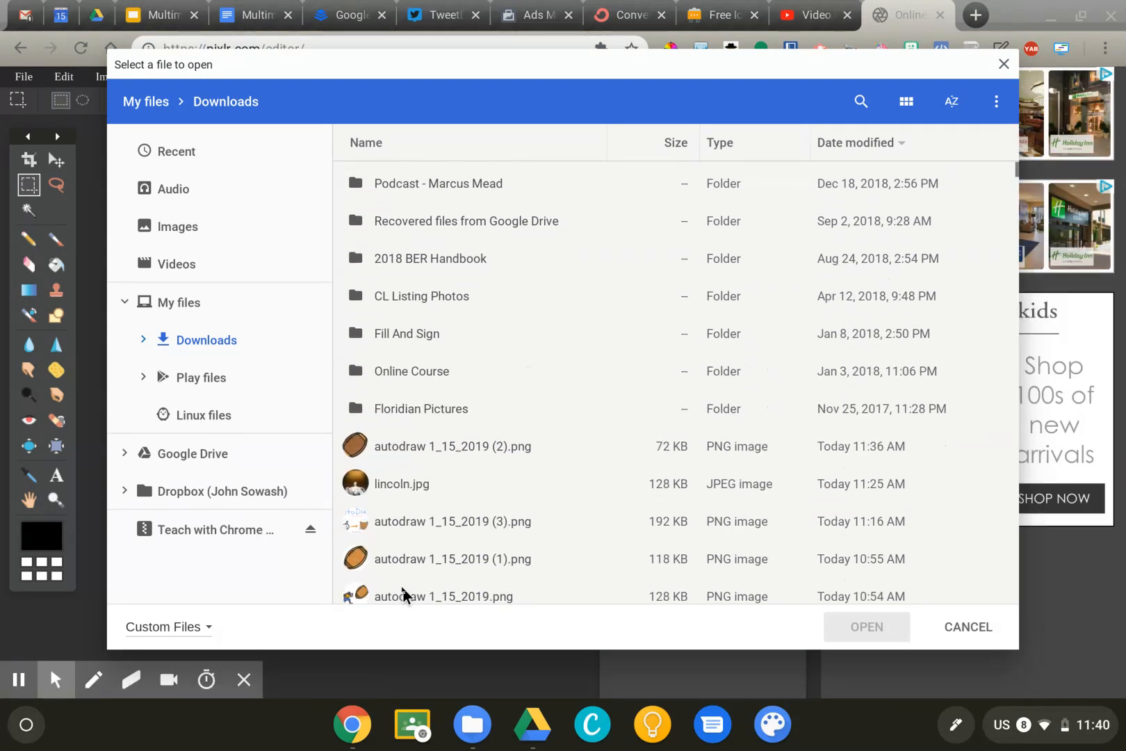
{"action": "left_click", "coordinate": [408, 547]}
{"action": "double_click", "coordinate": [407, 546]}
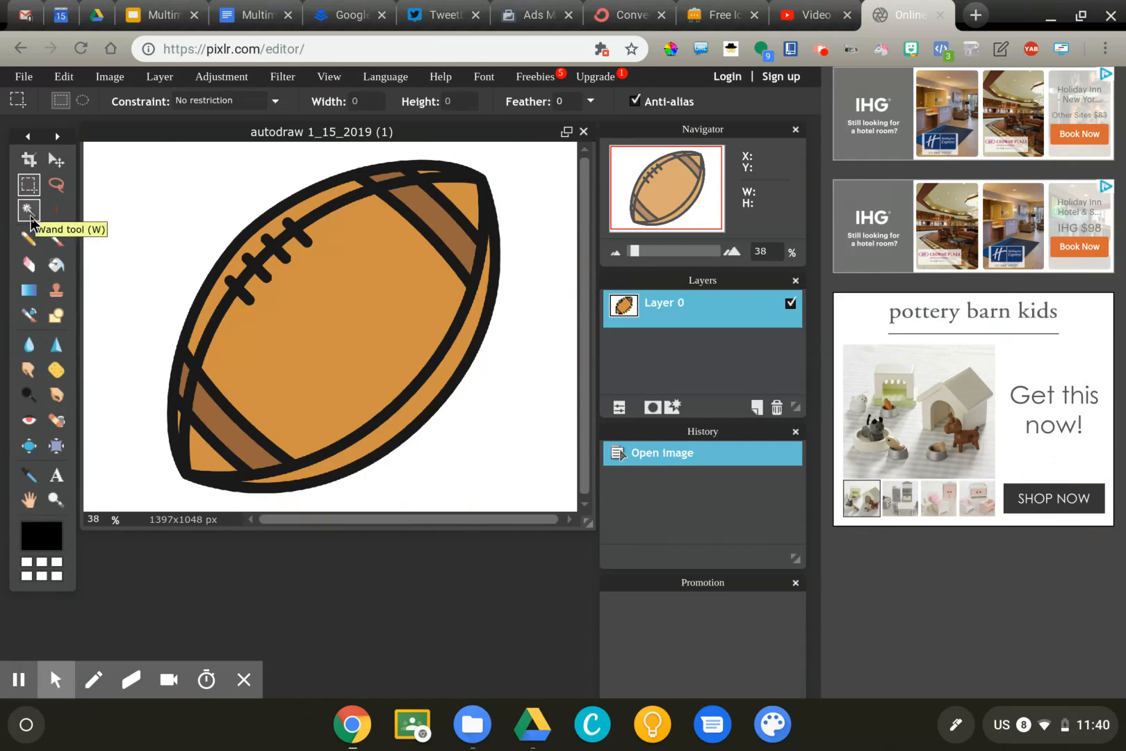
Select the white background around the football with the Wand tool, delete it and deselect everything.
{"action": "left_click", "coordinate": [30, 218]}
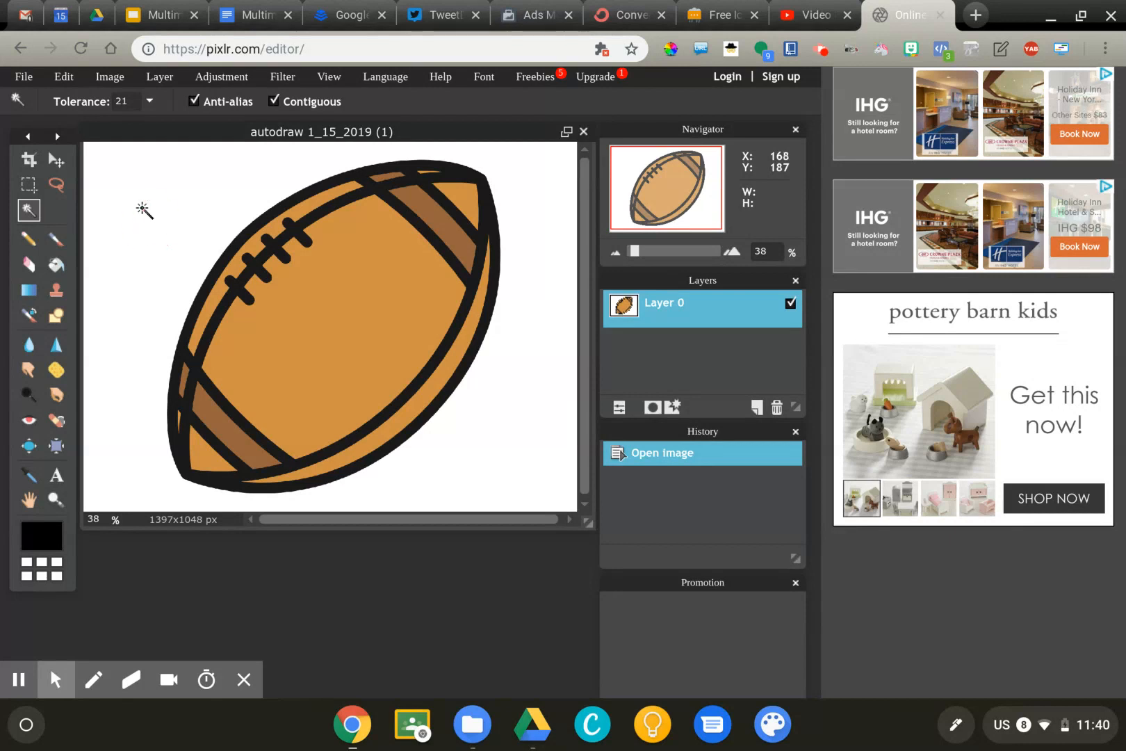
{"action": "left_click", "coordinate": [140, 206]}
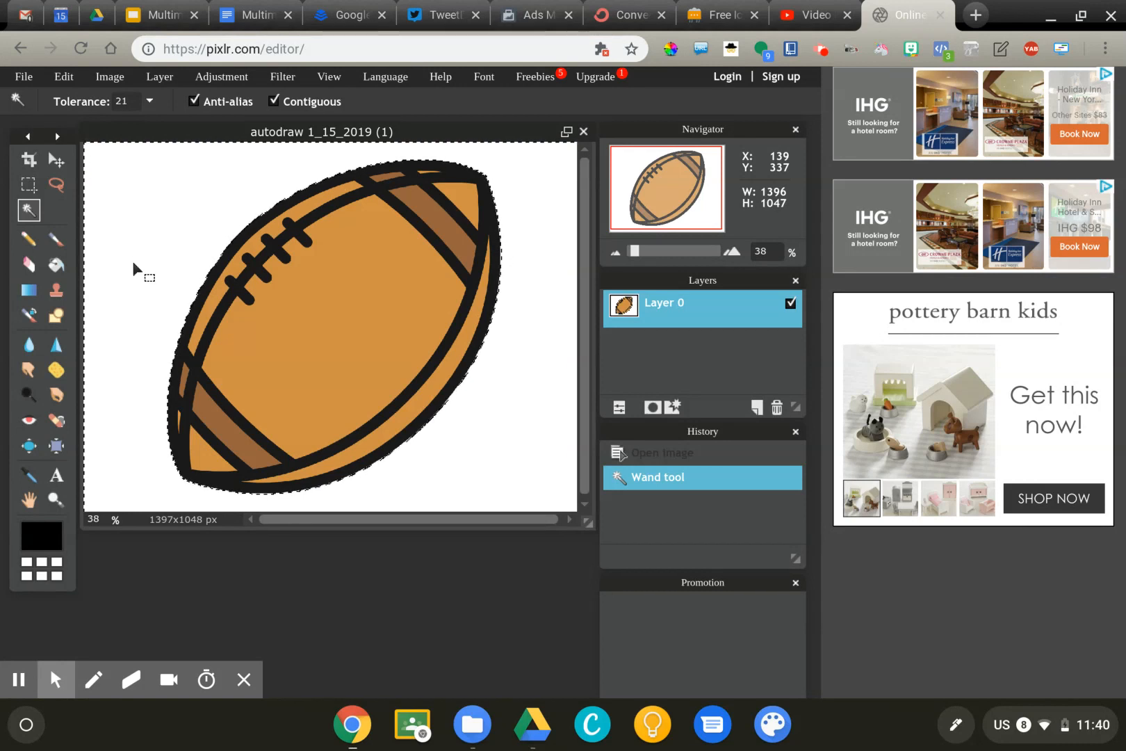
{"action": "key", "text": "Delete"}
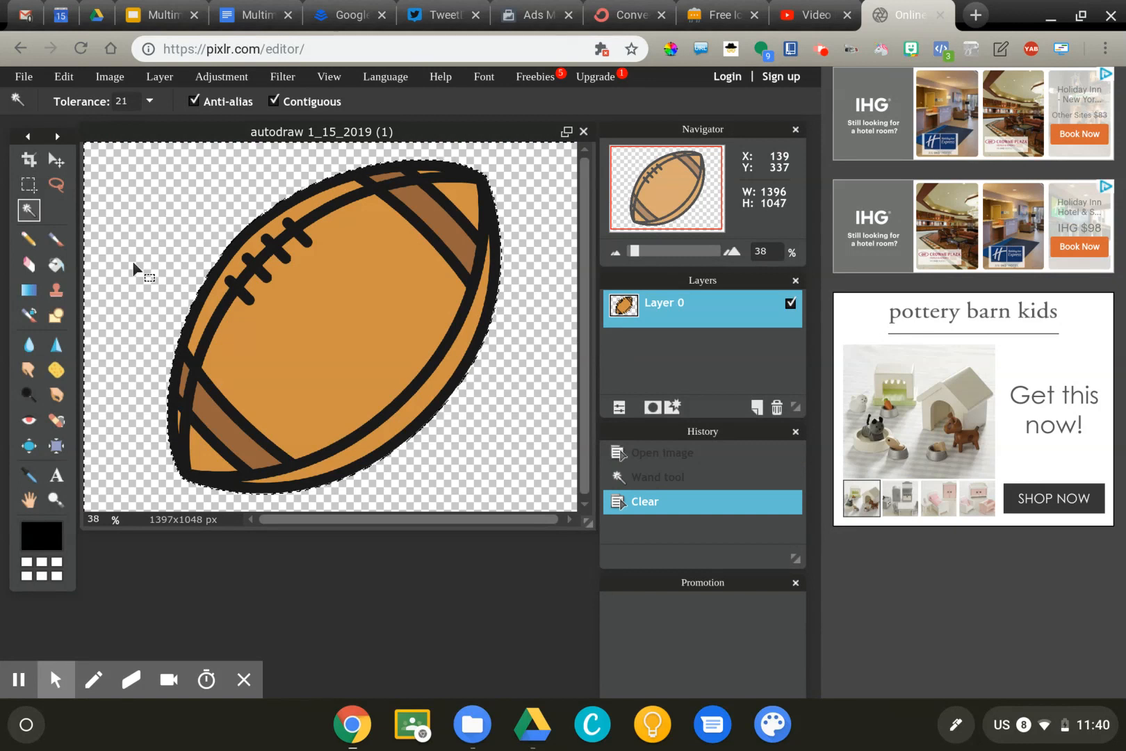
{"action": "key", "text": "ctrl+d"}
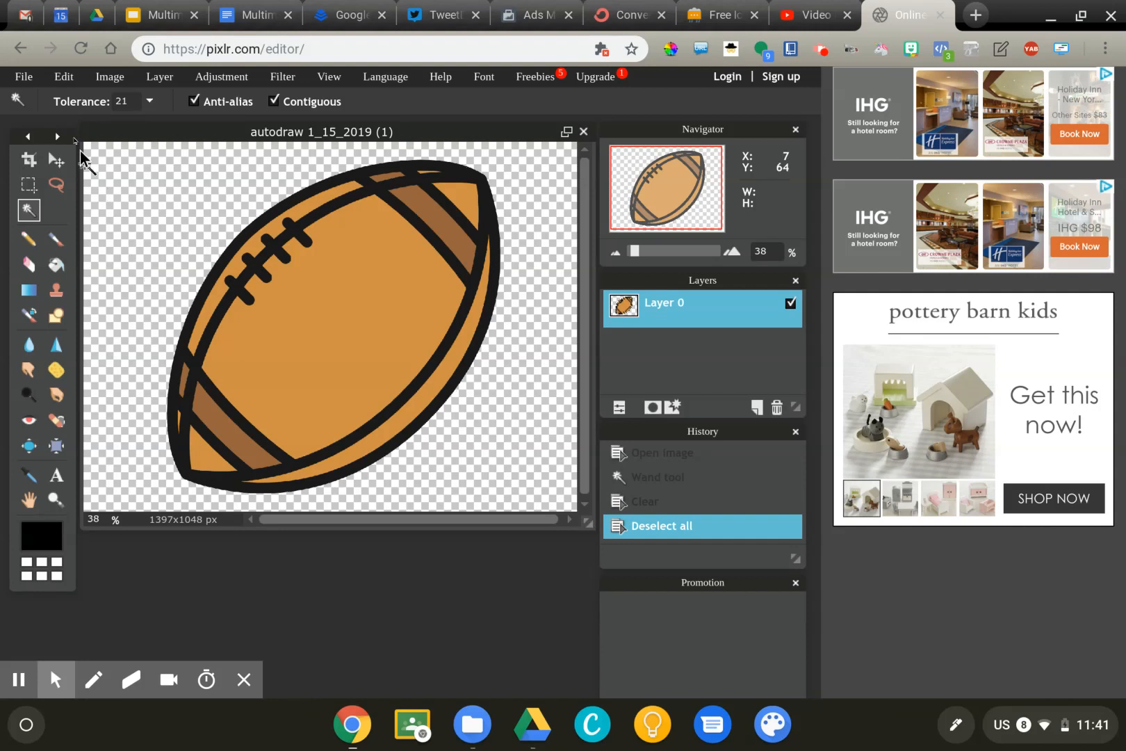
Save the football image to Downloads as a transparent, full-quality PNG, replacing the existing autodraw 1_15_2019 (1).png.
{"action": "left_click", "coordinate": [26, 80]}
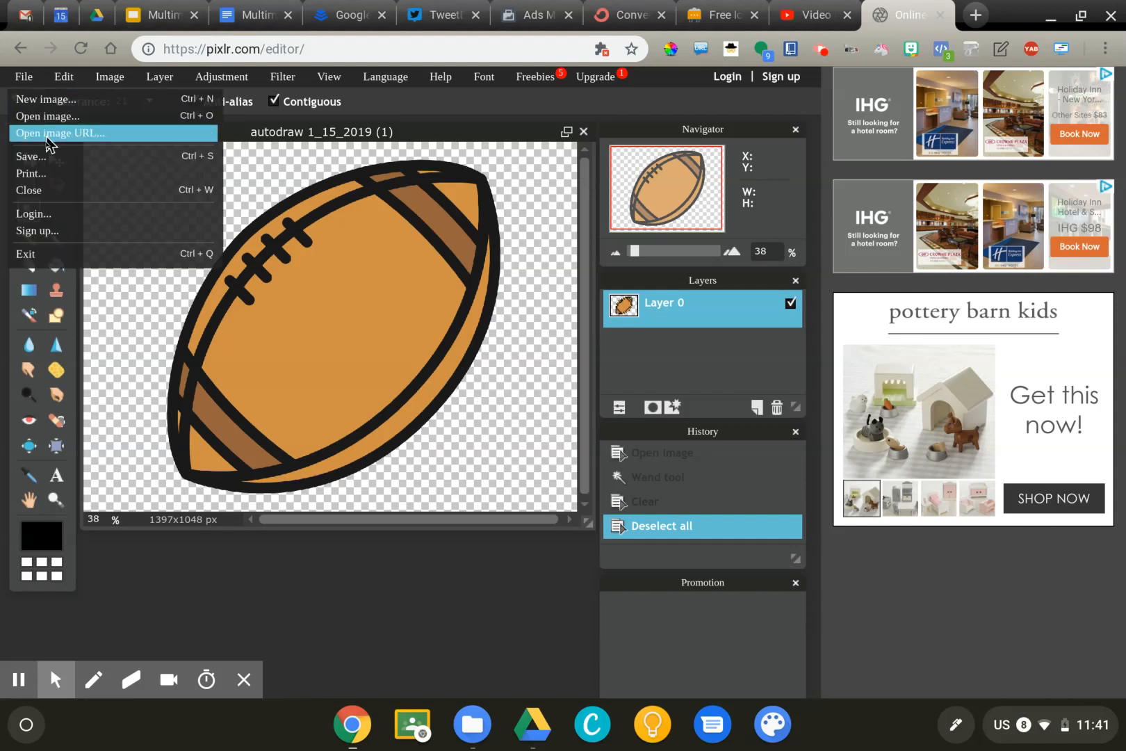
{"action": "left_click", "coordinate": [50, 156]}
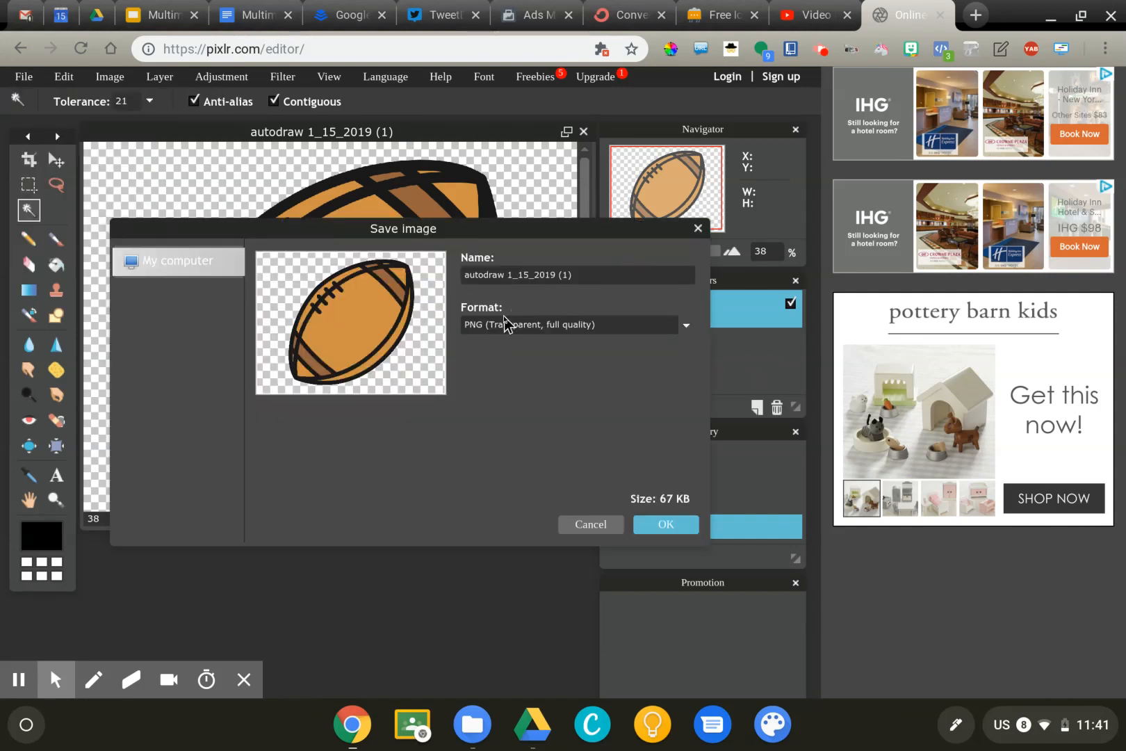
{"action": "left_click", "coordinate": [479, 327]}
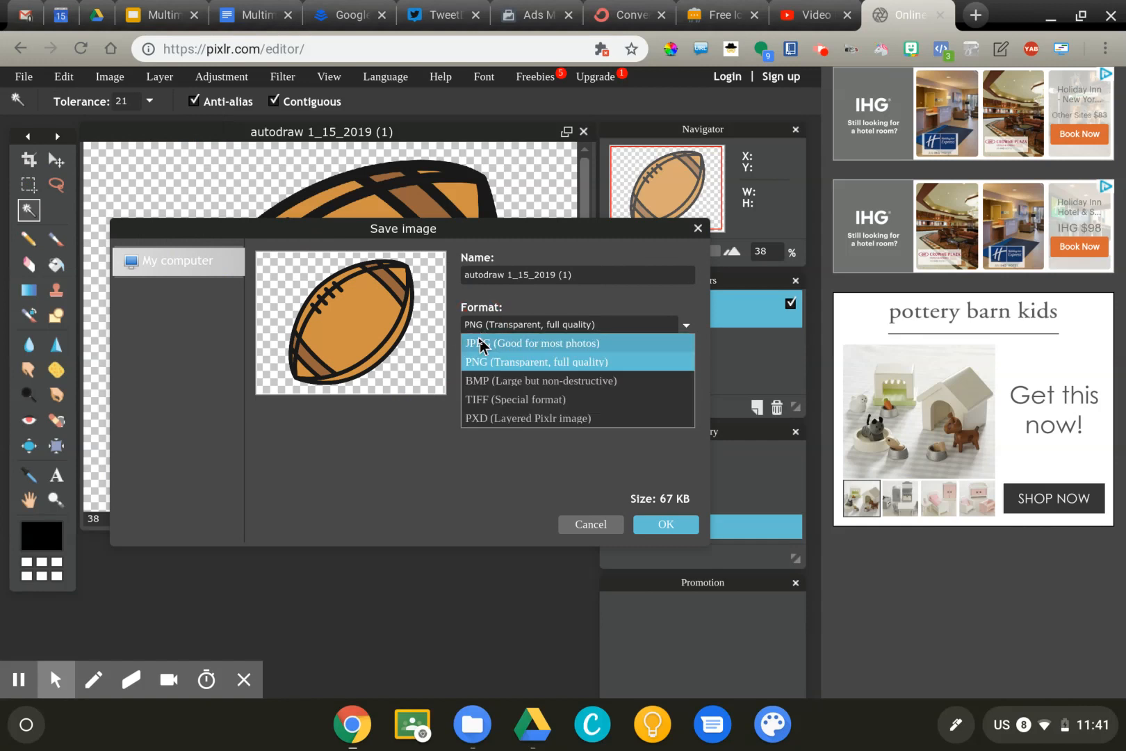
{"action": "left_click", "coordinate": [477, 362]}
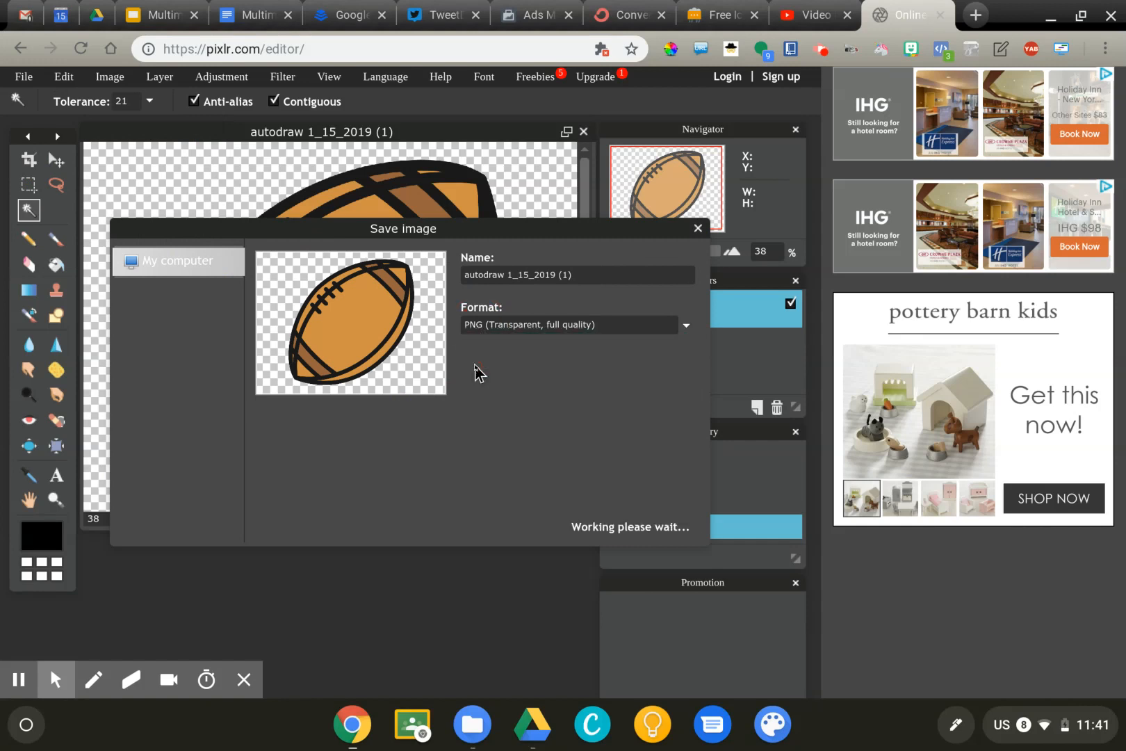
{"action": "left_click", "coordinate": [669, 528]}
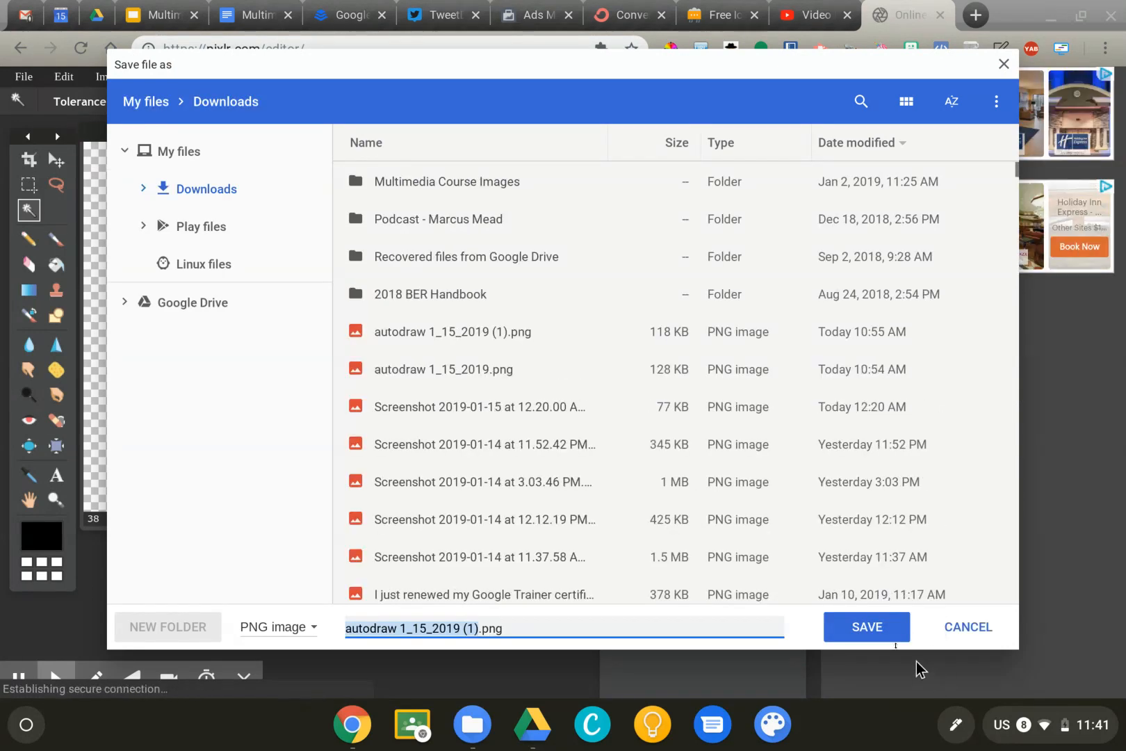
{"action": "left_click", "coordinate": [862, 629]}
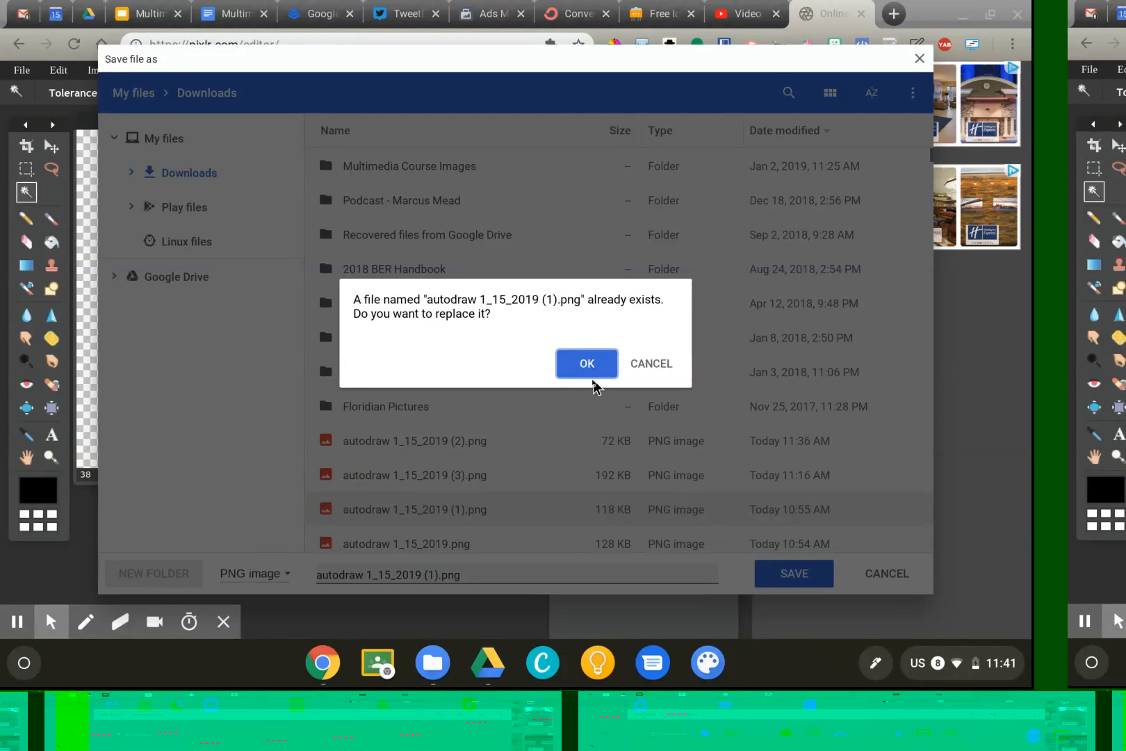
{"action": "left_click", "coordinate": [640, 397]}
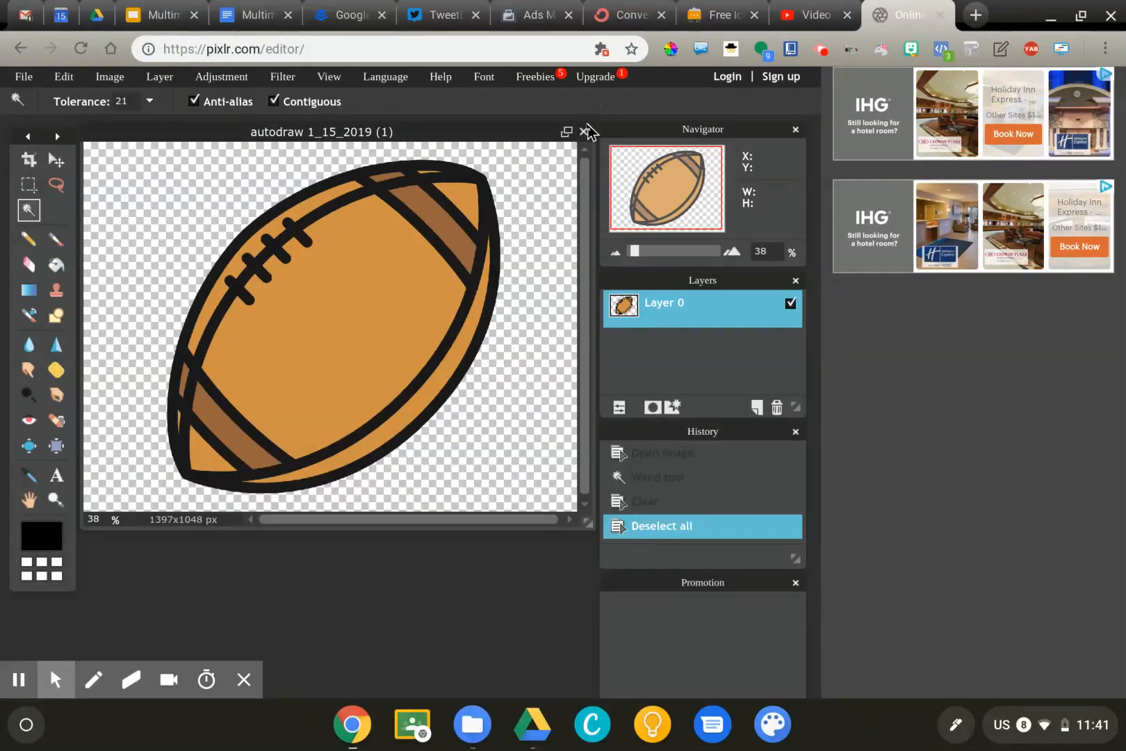
Close the football image without saving again and open lincoln.jpg from the Downloads folder.
{"action": "left_click", "coordinate": [585, 132]}
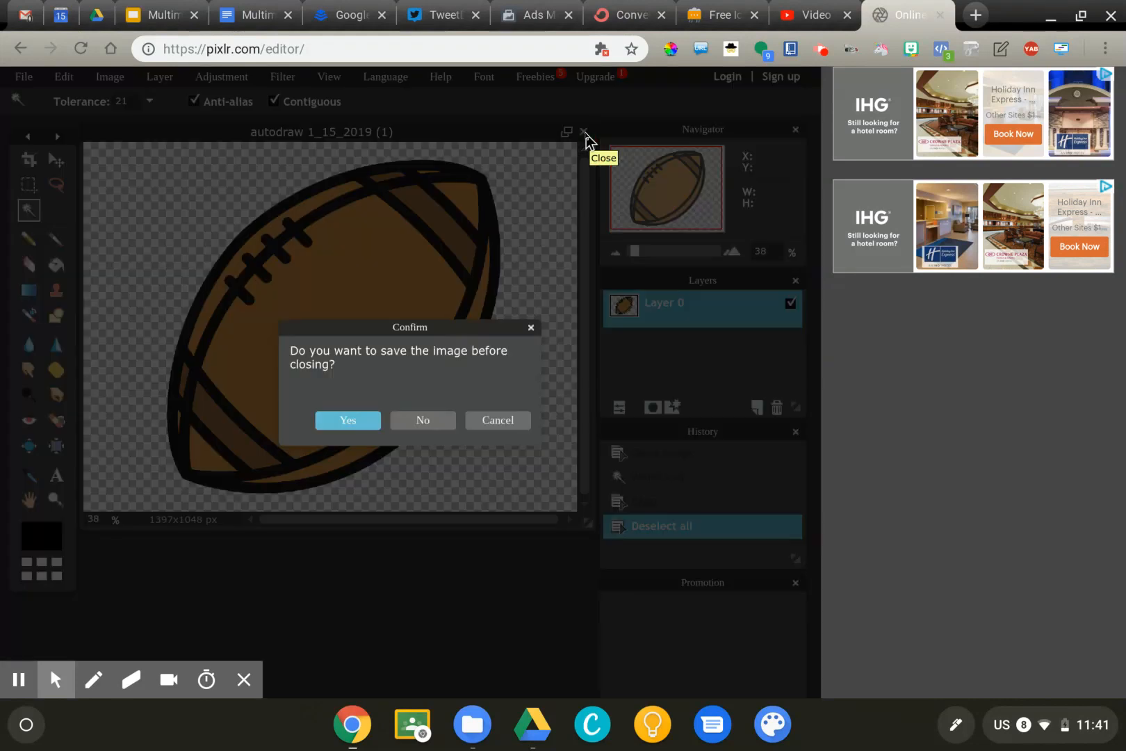
{"action": "left_click", "coordinate": [425, 424]}
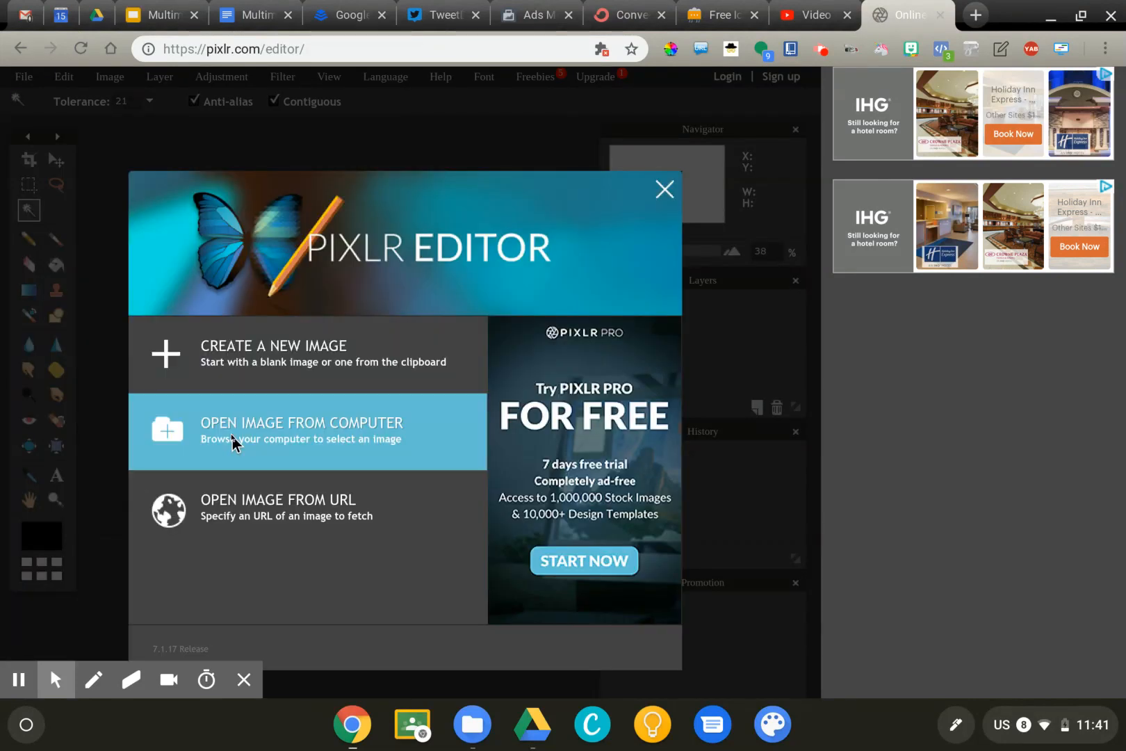
{"action": "left_click", "coordinate": [235, 438]}
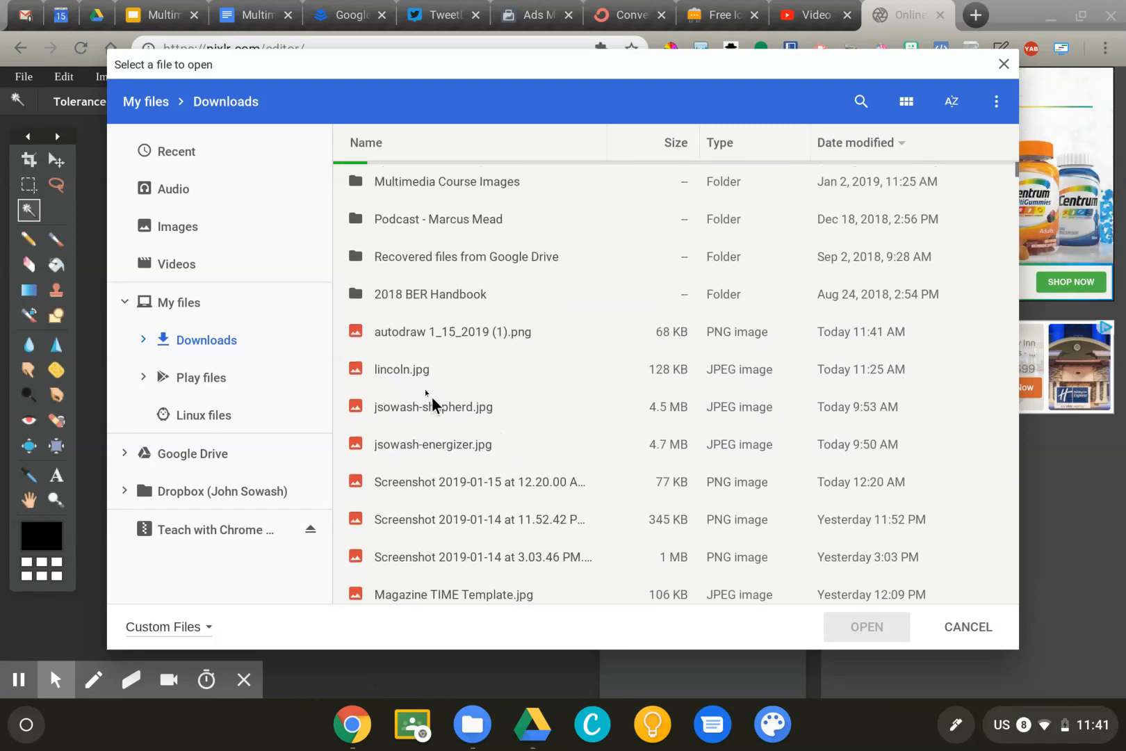
{"action": "left_click", "coordinate": [402, 370]}
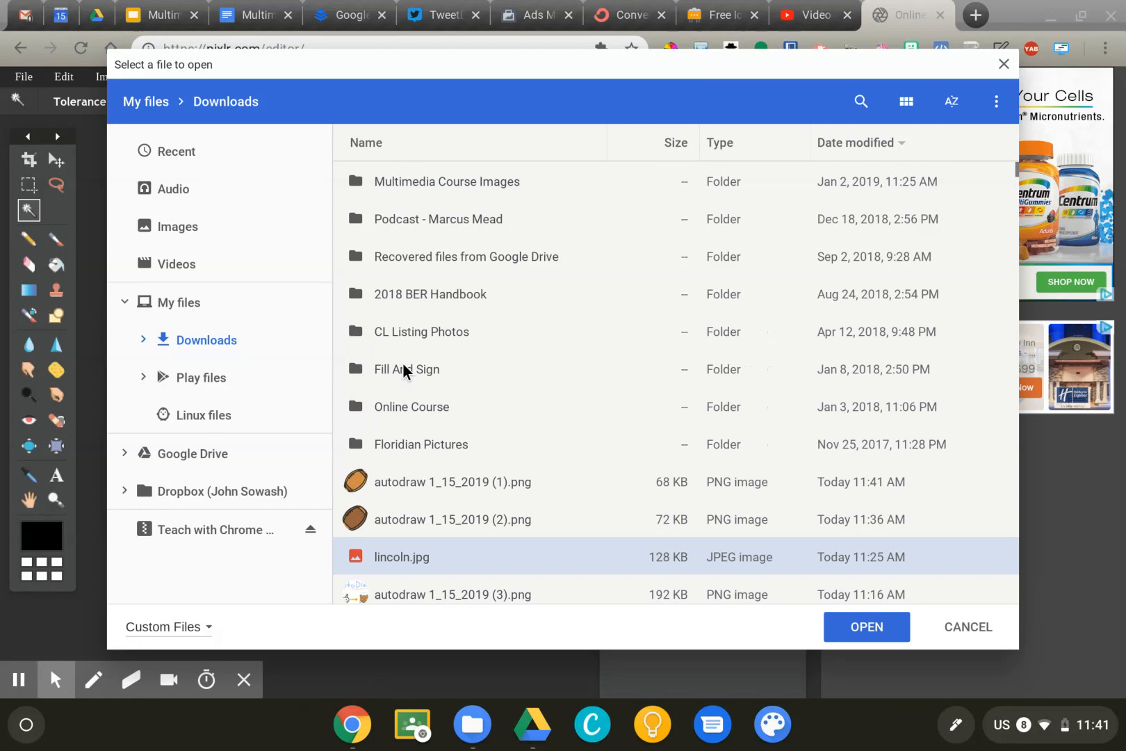
{"action": "key", "text": "Return"}
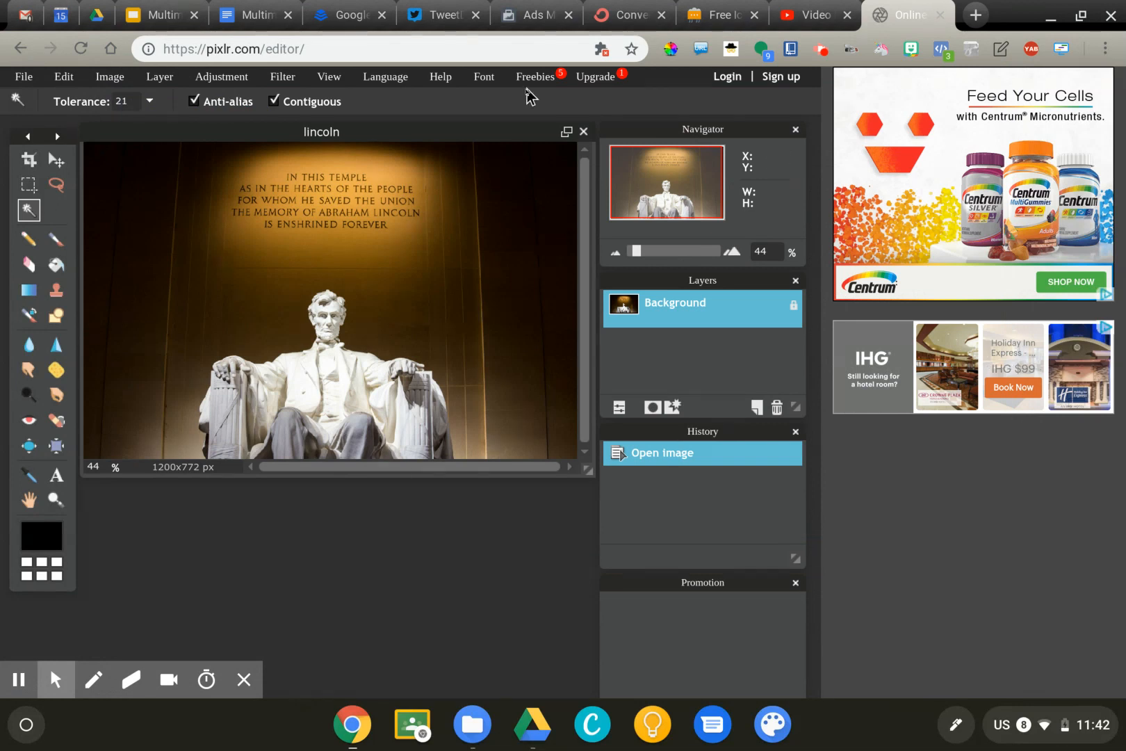
Display the editor in full screen and add a new blank layer above the Lincoln photo.
{"action": "left_click_drag", "start_coordinate": [499, 129], "coordinate": [502, 162]}
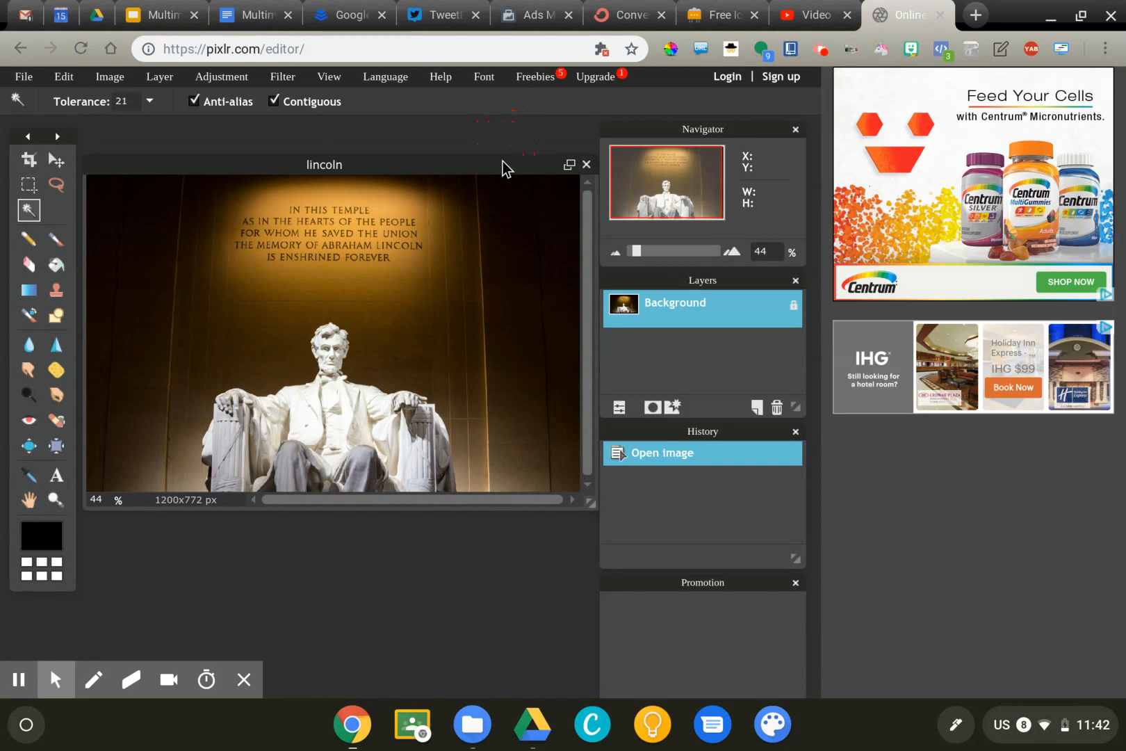
{"action": "key", "text": "F11"}
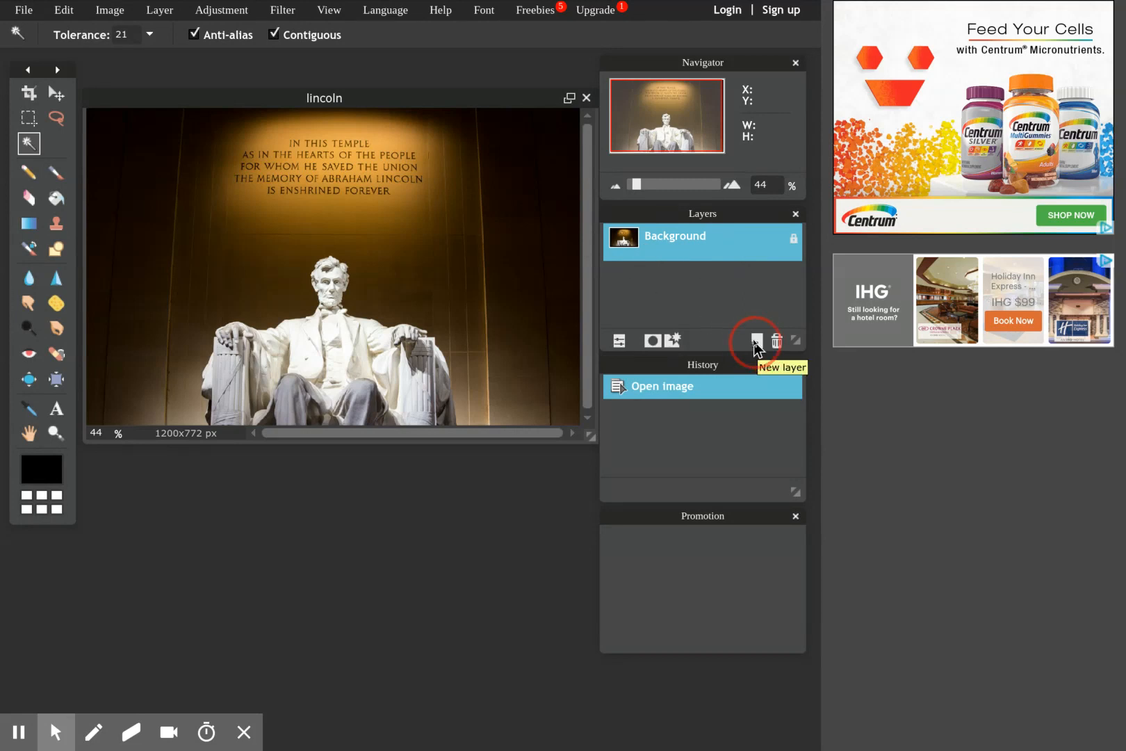
{"action": "left_click", "coordinate": [756, 342]}
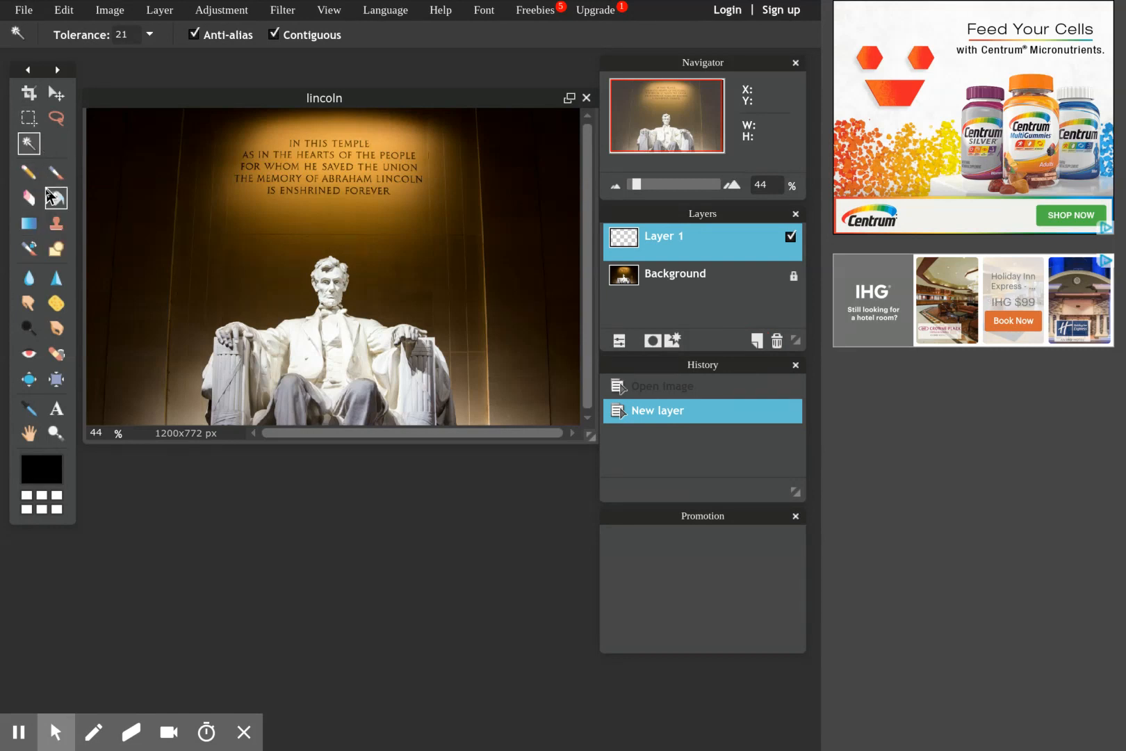
Add the text "This is the Lincoln Memorial" below the wall inscription and colour it red, c22525.
{"action": "left_click", "coordinate": [57, 409]}
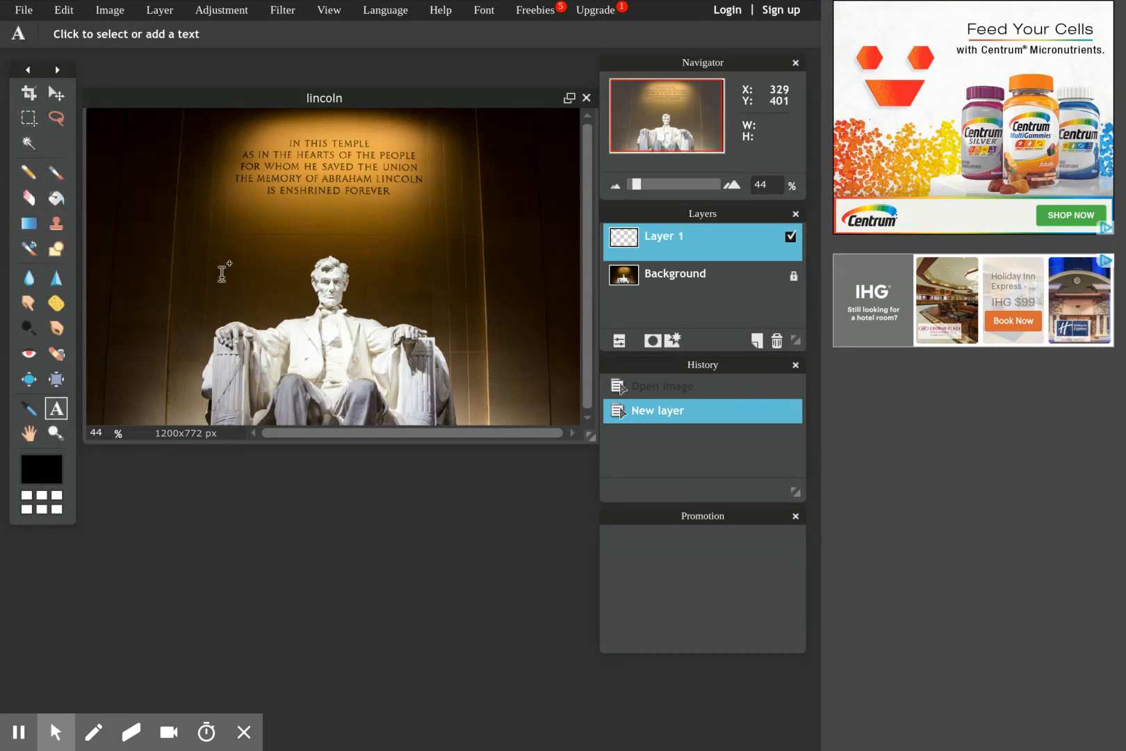
{"action": "left_click", "coordinate": [237, 212]}
{"action": "type", "text": "This is the Lincoln "}
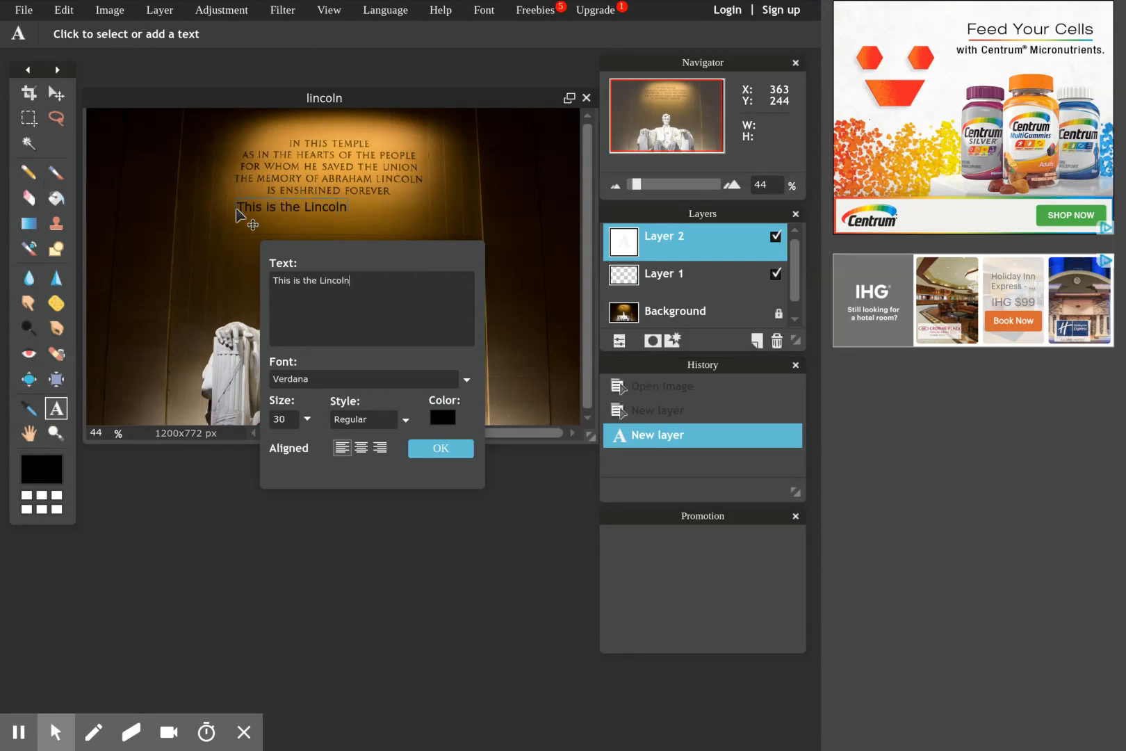
{"action": "type", "text": "Memorial"}
{"action": "left_click", "coordinate": [440, 419]}
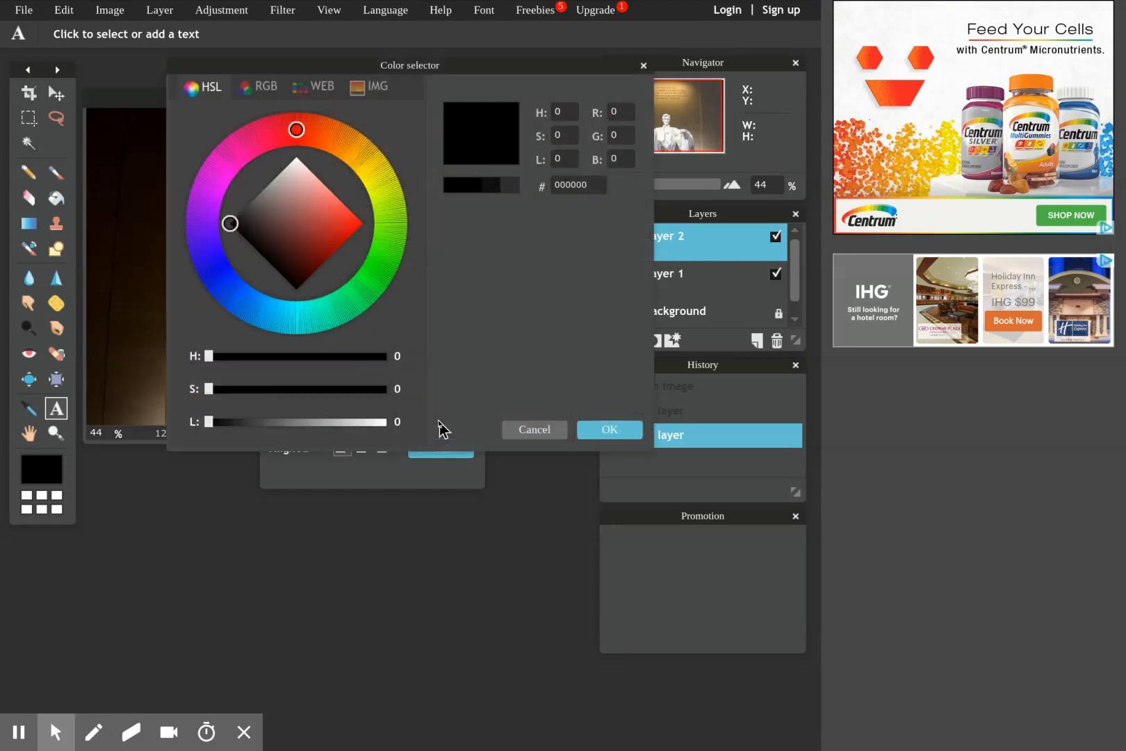
{"action": "left_click", "coordinate": [335, 225]}
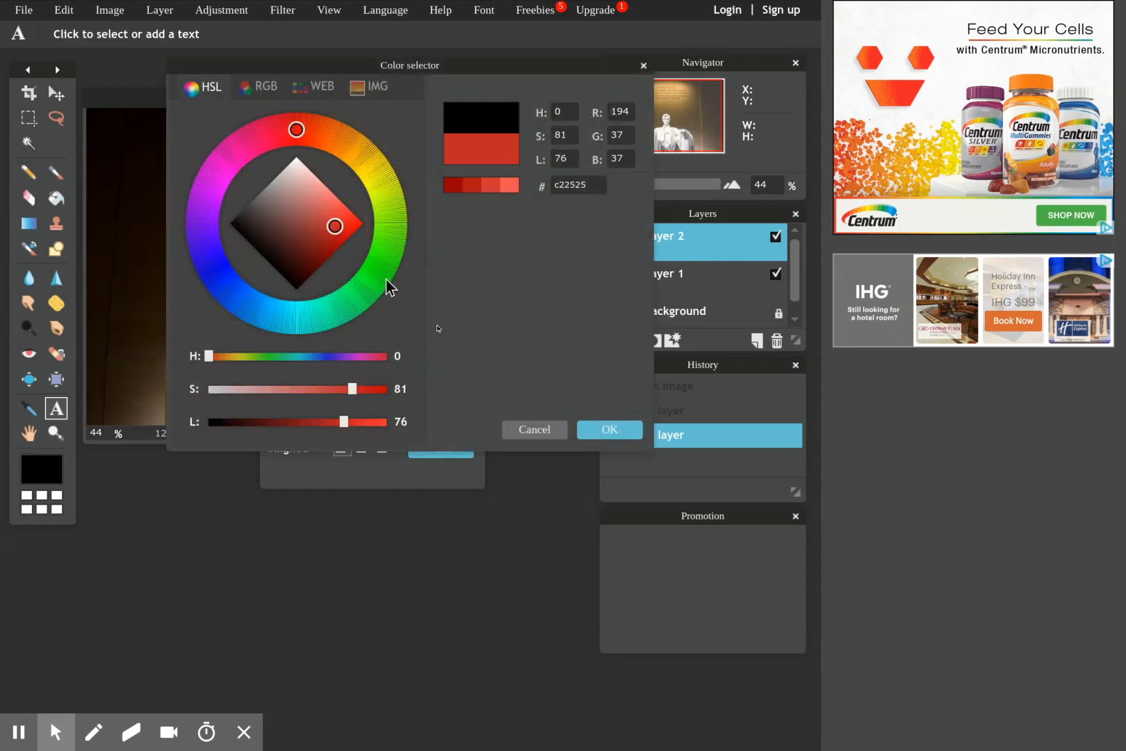
{"action": "left_click", "coordinate": [609, 429]}
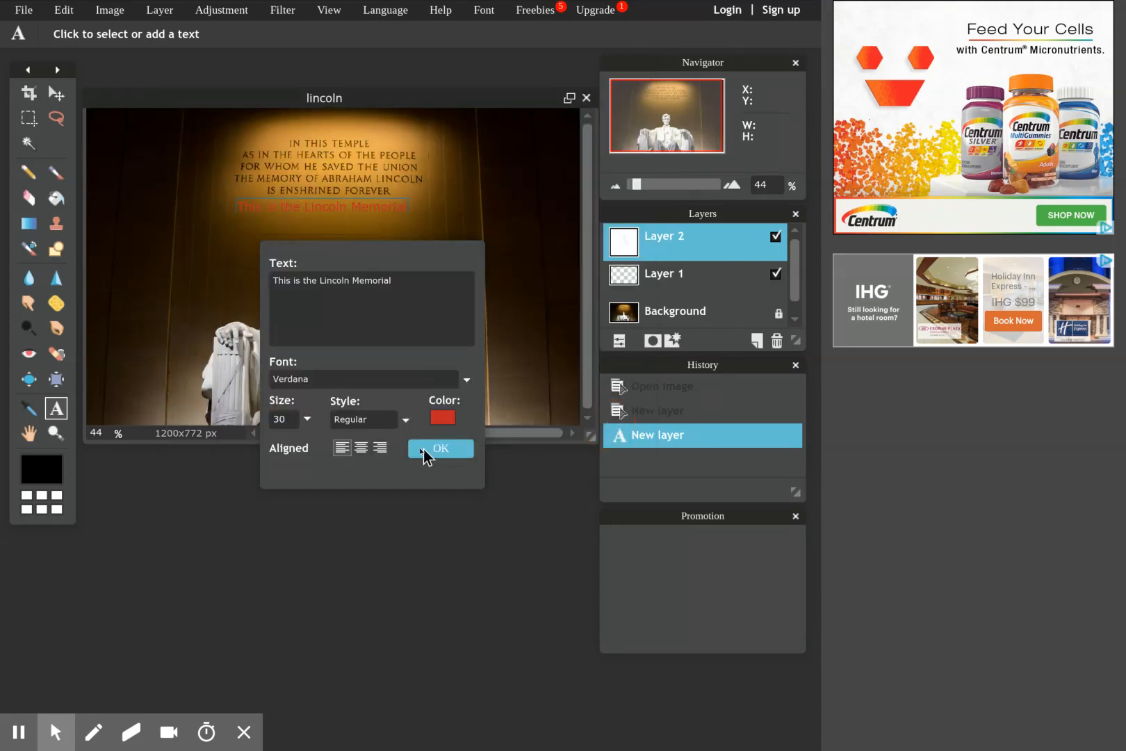
Enlarge the caption text considerably, accept it, and move it left across the photo above the statue.
{"action": "left_click", "coordinate": [307, 423]}
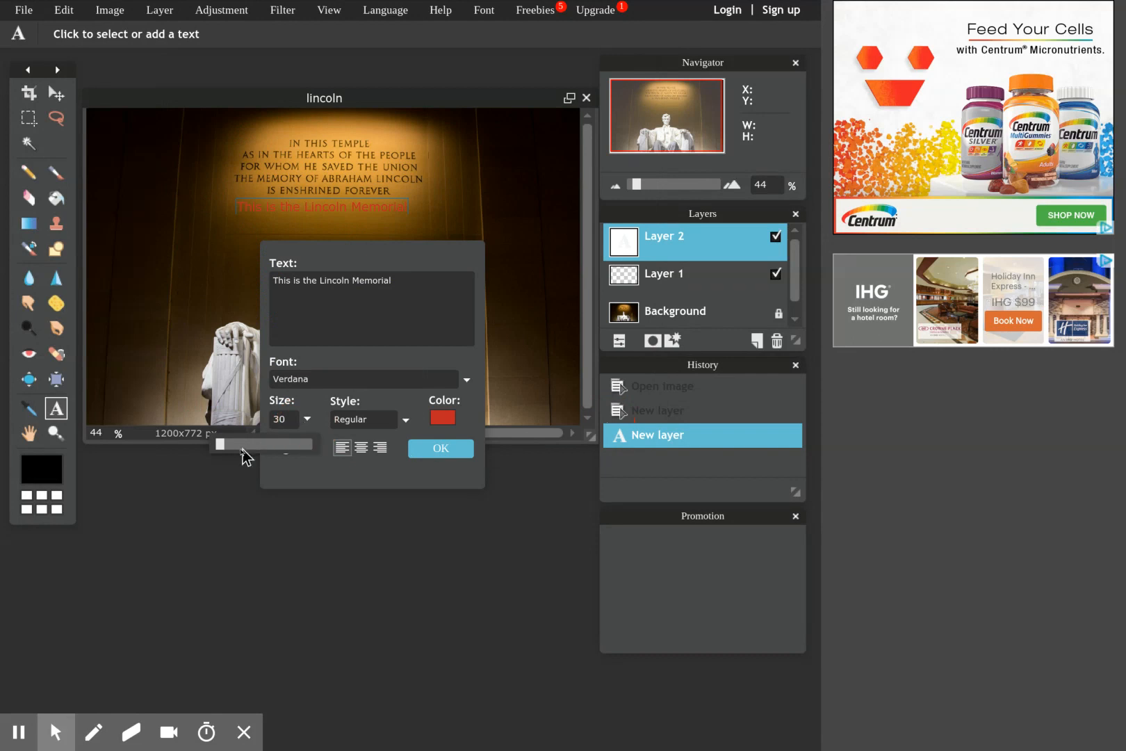
{"action": "left_click", "coordinate": [221, 447]}
{"action": "left_click_drag", "start_coordinate": [256, 444], "coordinate": [221, 442]}
{"action": "left_click", "coordinate": [433, 448]}
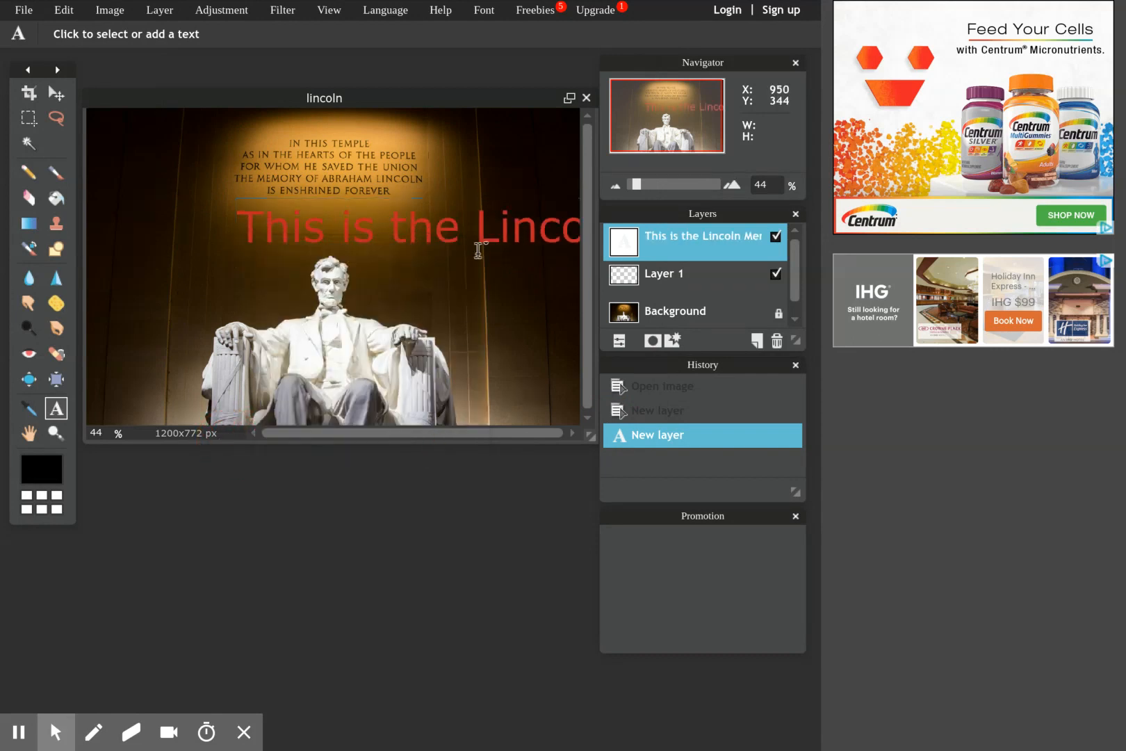
{"action": "left_click", "coordinate": [55, 97]}
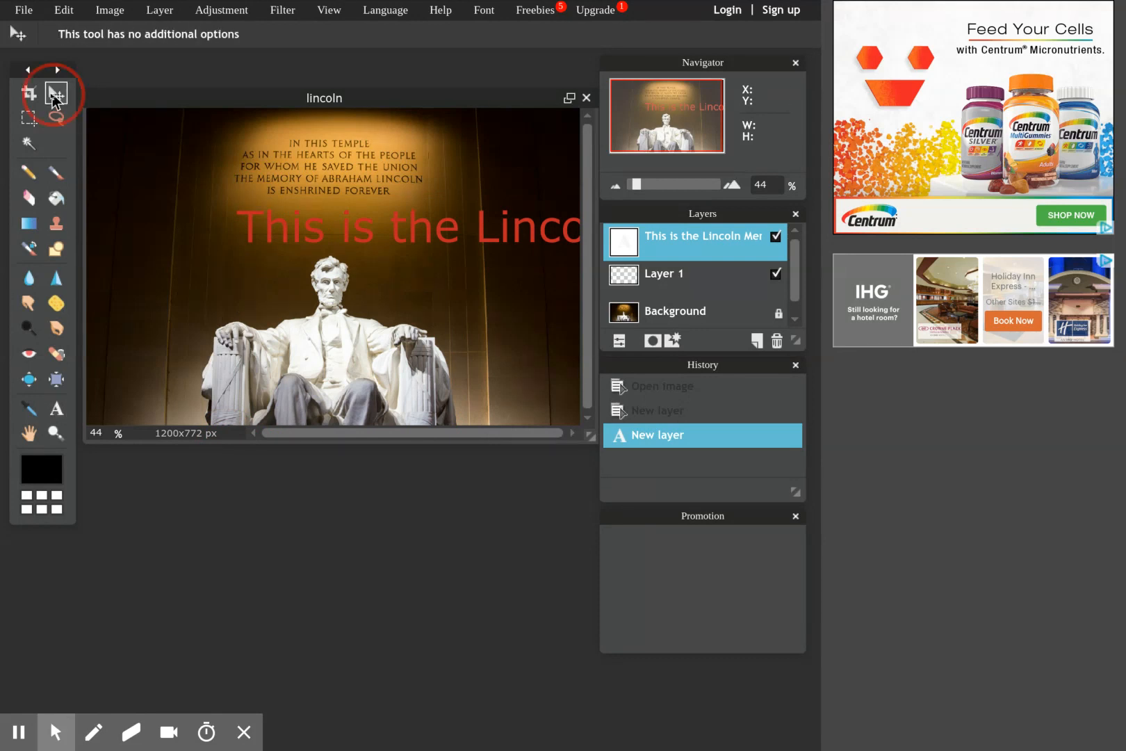
{"action": "left_click_drag", "start_coordinate": [397, 231], "coordinate": [282, 230]}
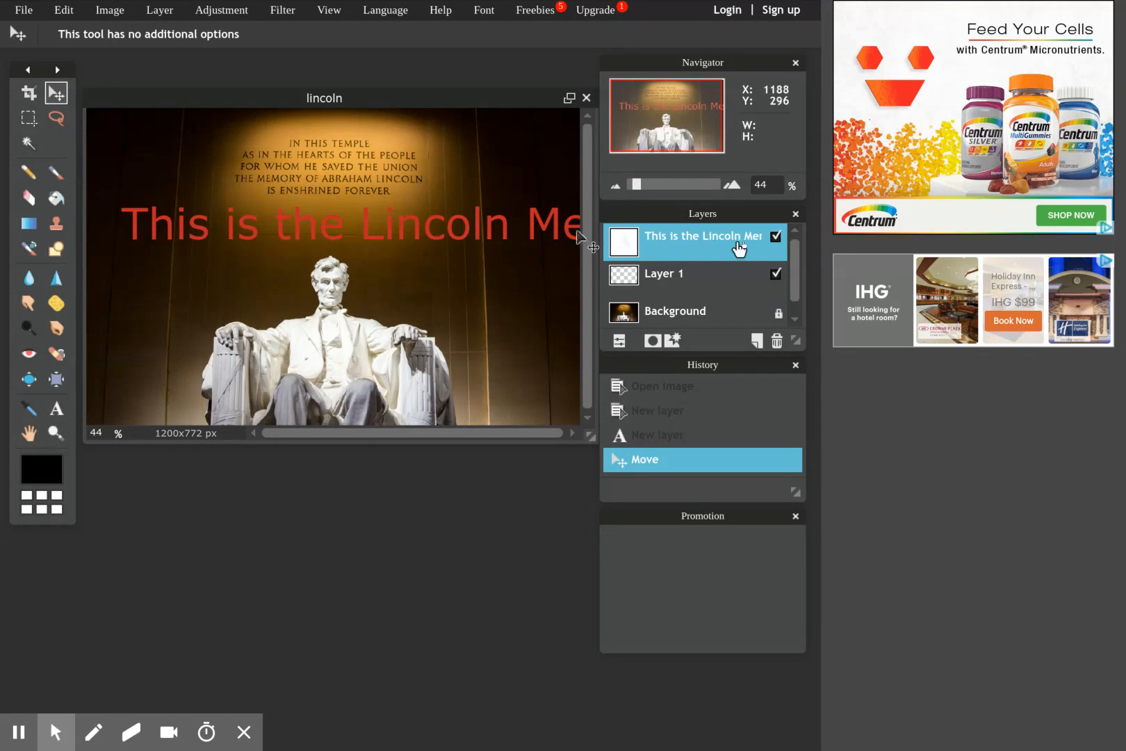
Hide Layer 1 and the text layer, unlock and hide the Background layer, and show the two upper layers again.
{"action": "left_click", "coordinate": [776, 274]}
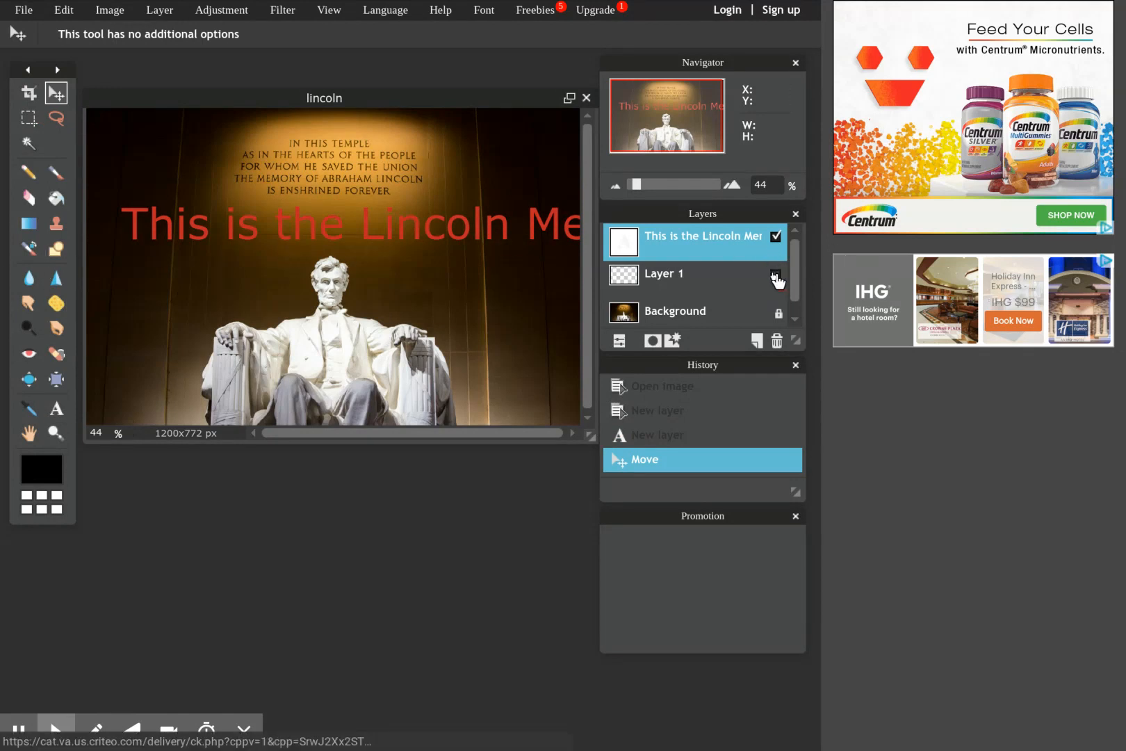
{"action": "left_click", "coordinate": [776, 236]}
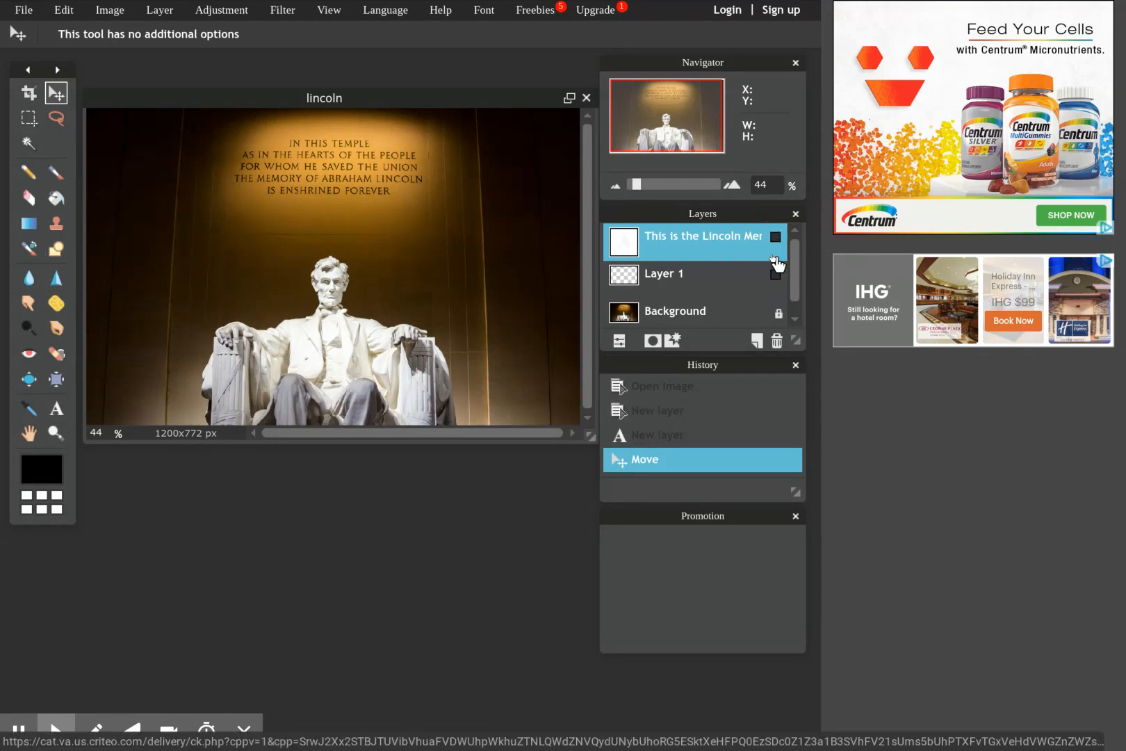
{"action": "double_click", "coordinate": [778, 313]}
{"action": "left_click", "coordinate": [776, 312]}
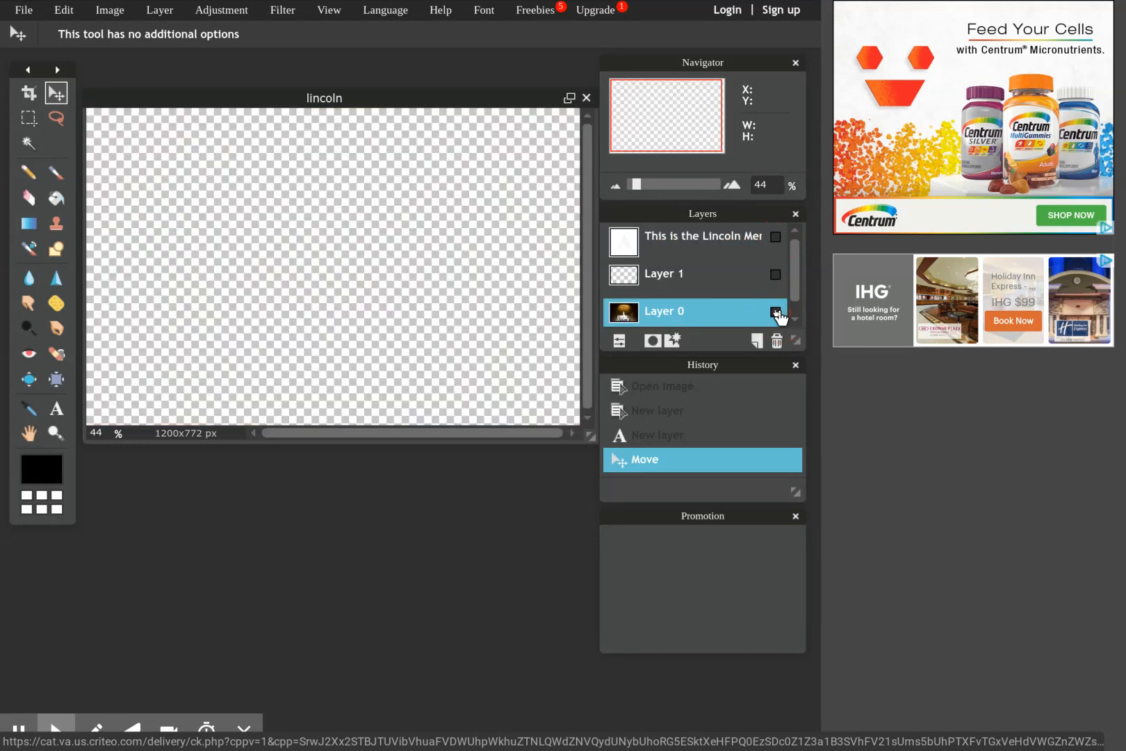
{"action": "left_click", "coordinate": [776, 236]}
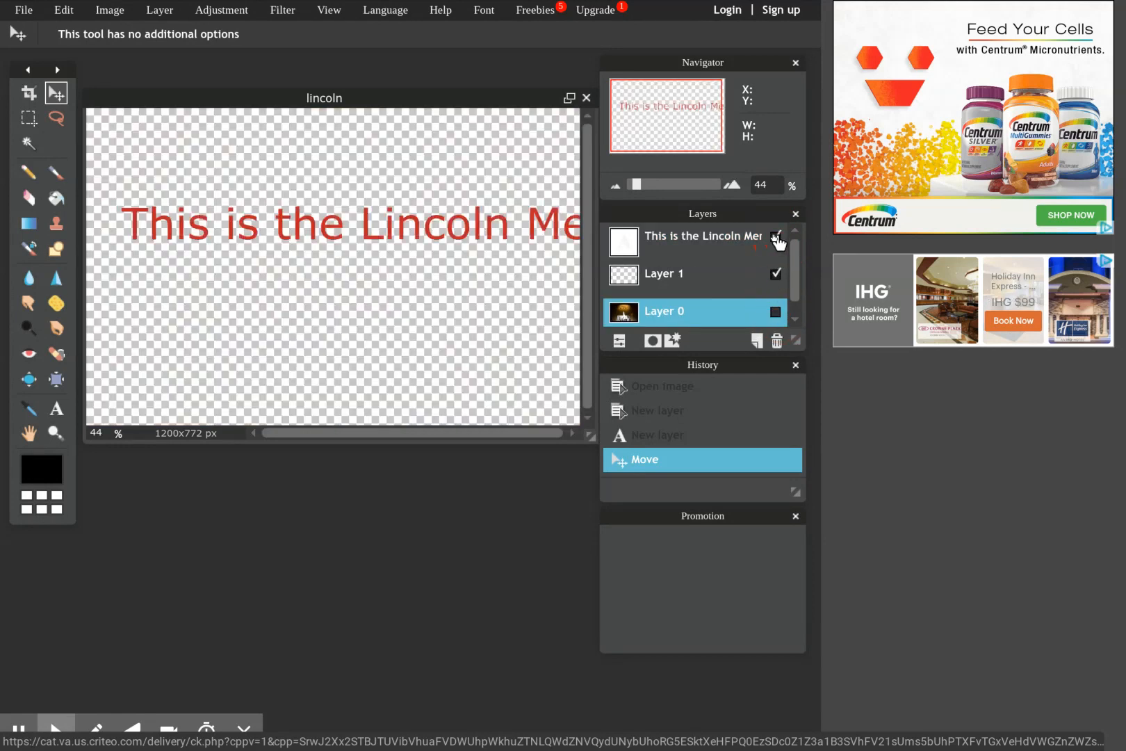
Show the photo on Layer 0 again and hide the Lincoln Memorial text layer.
{"action": "left_click", "coordinate": [776, 311]}
{"action": "left_click", "coordinate": [776, 312]}
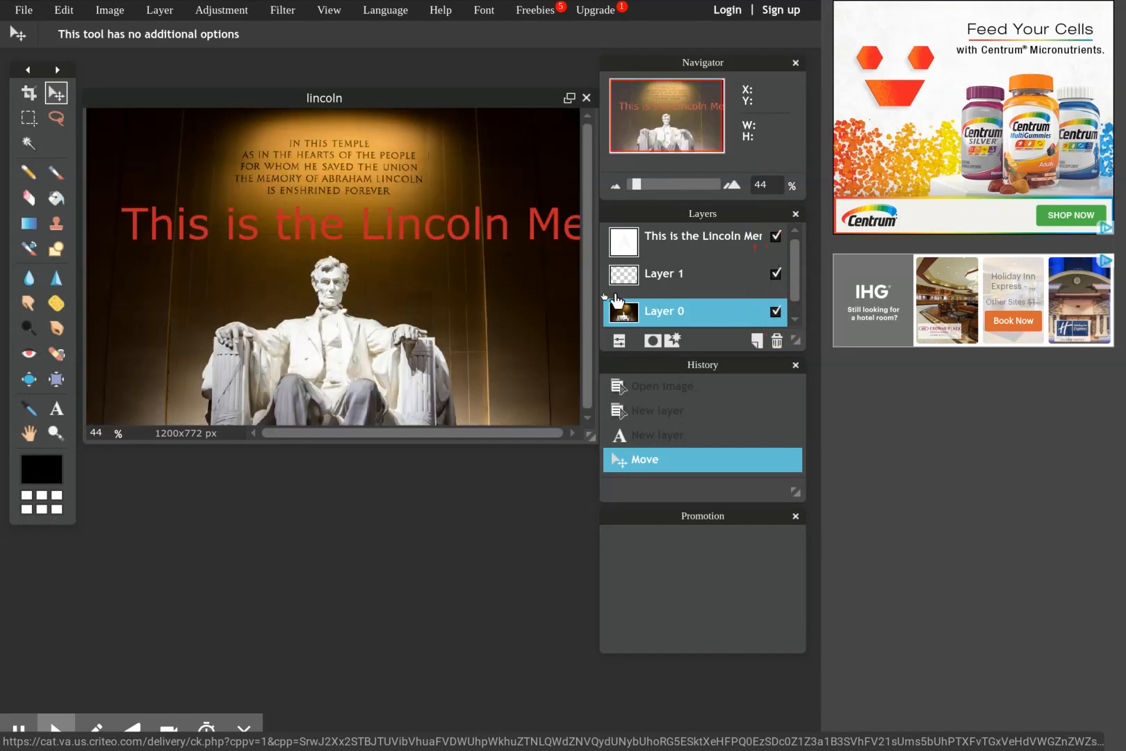
{"action": "left_click", "coordinate": [775, 250]}
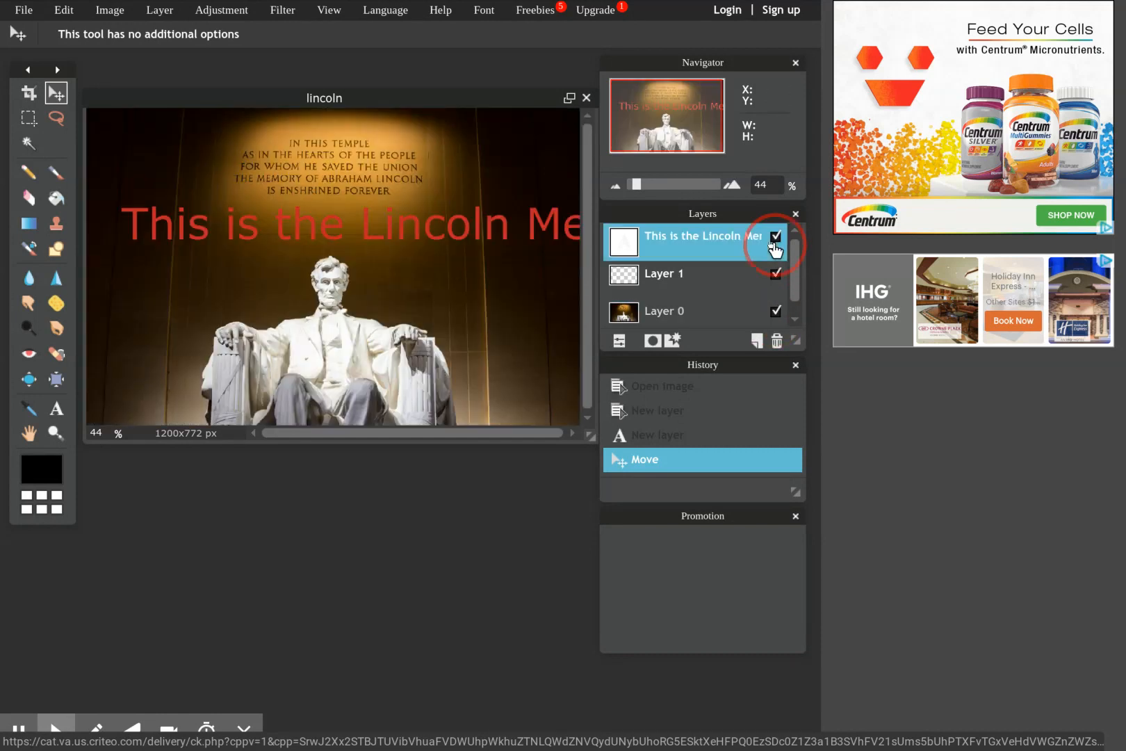
{"action": "left_click", "coordinate": [774, 237]}
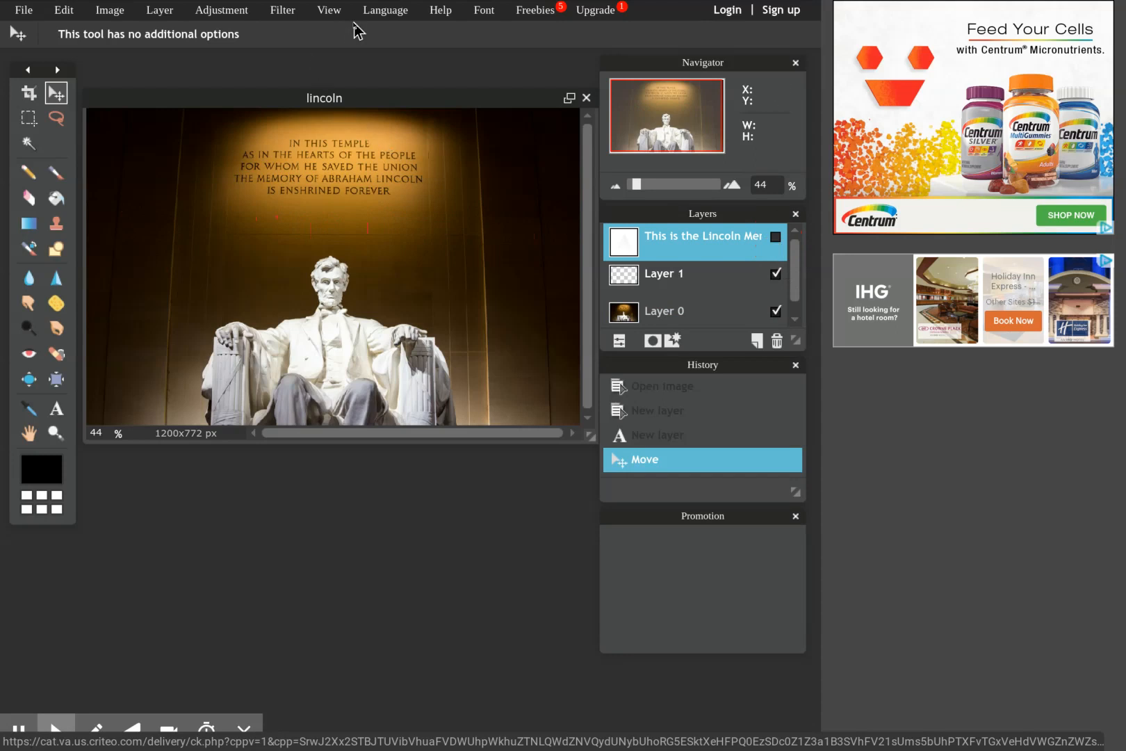
Apply a black Vignette filter with size 87 to the photo on Layer 0.
{"action": "left_click", "coordinate": [666, 310]}
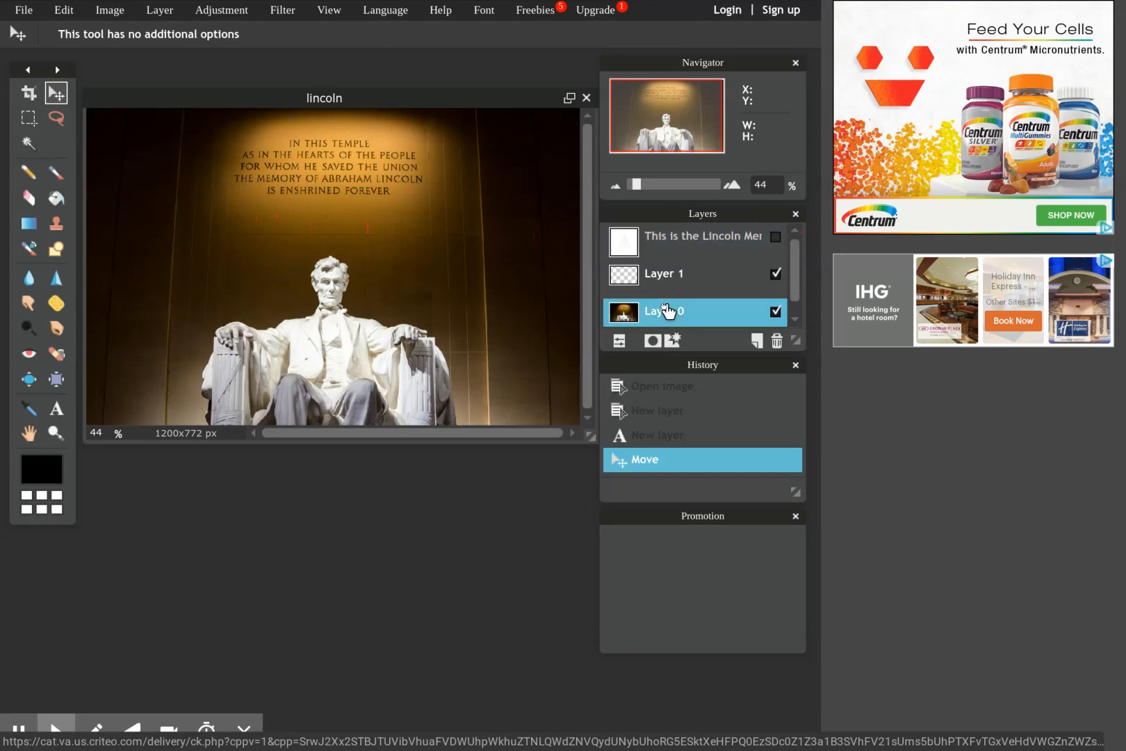
{"action": "left_click", "coordinate": [281, 12]}
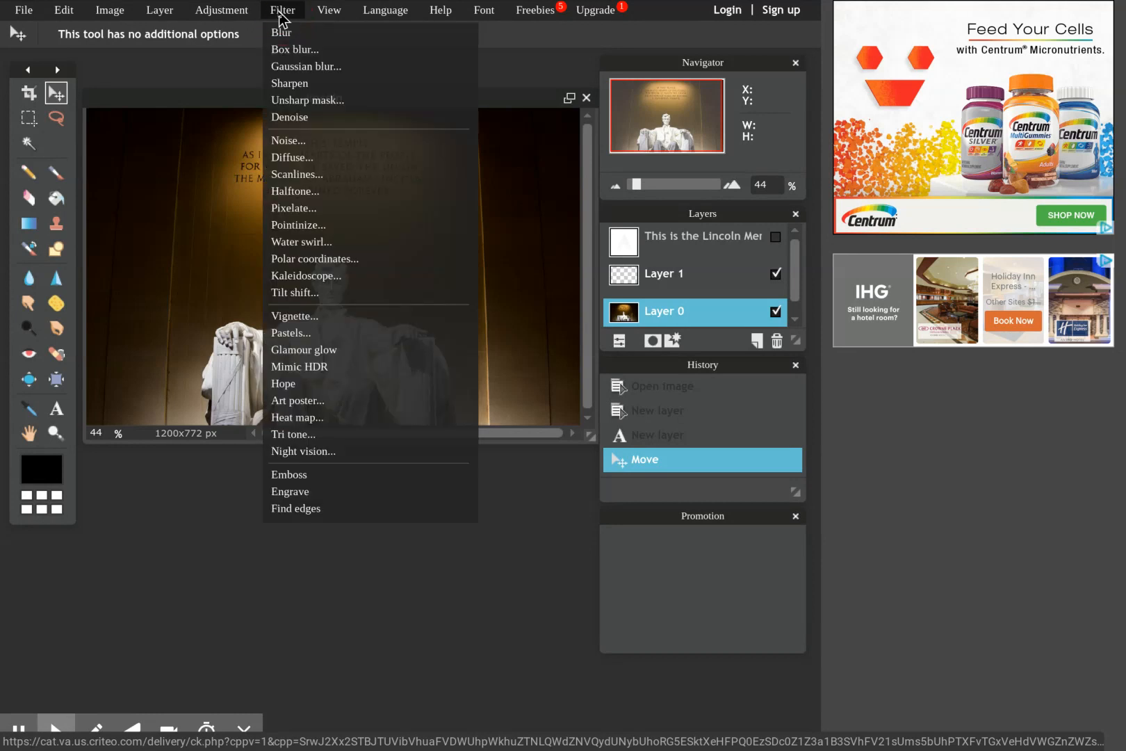
{"action": "left_click", "coordinate": [310, 318]}
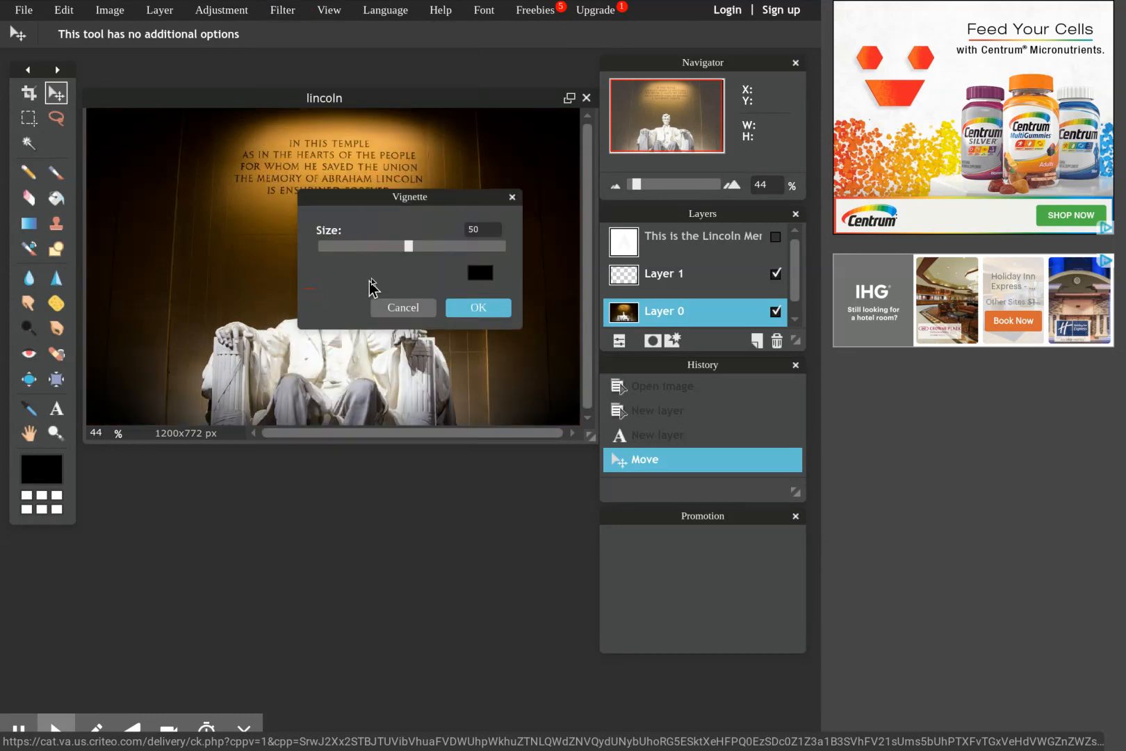
{"action": "left_click_drag", "start_coordinate": [410, 249], "coordinate": [482, 247]}
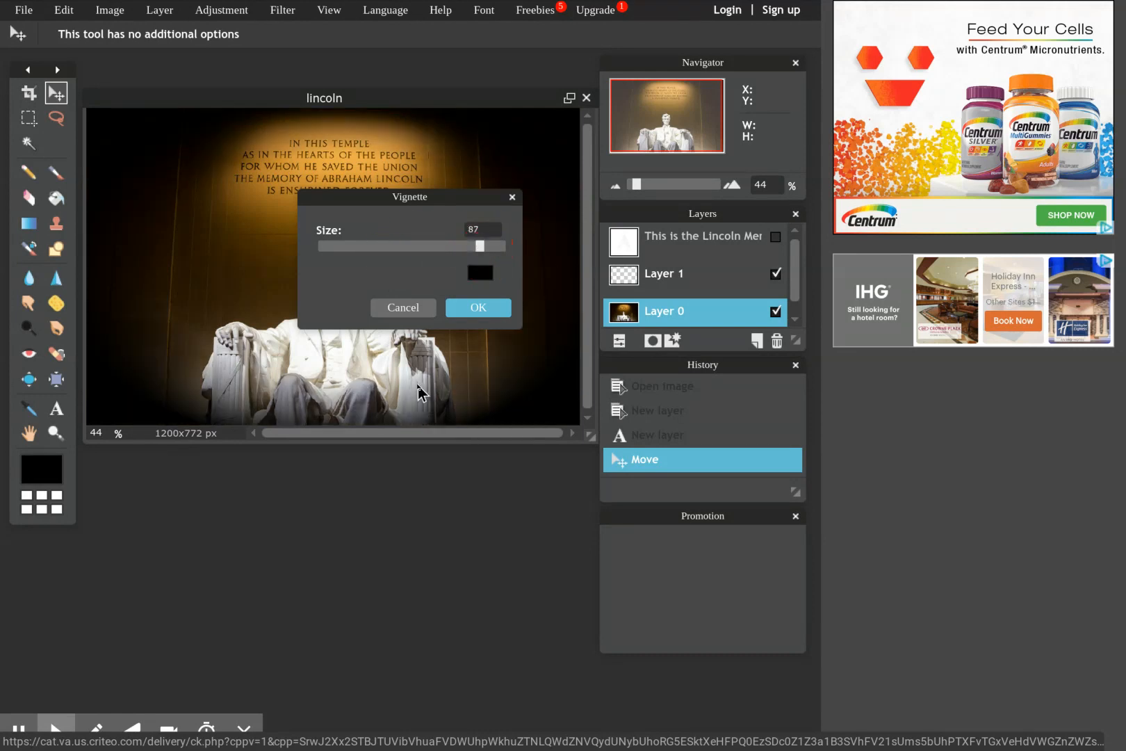
{"action": "left_click", "coordinate": [462, 312]}
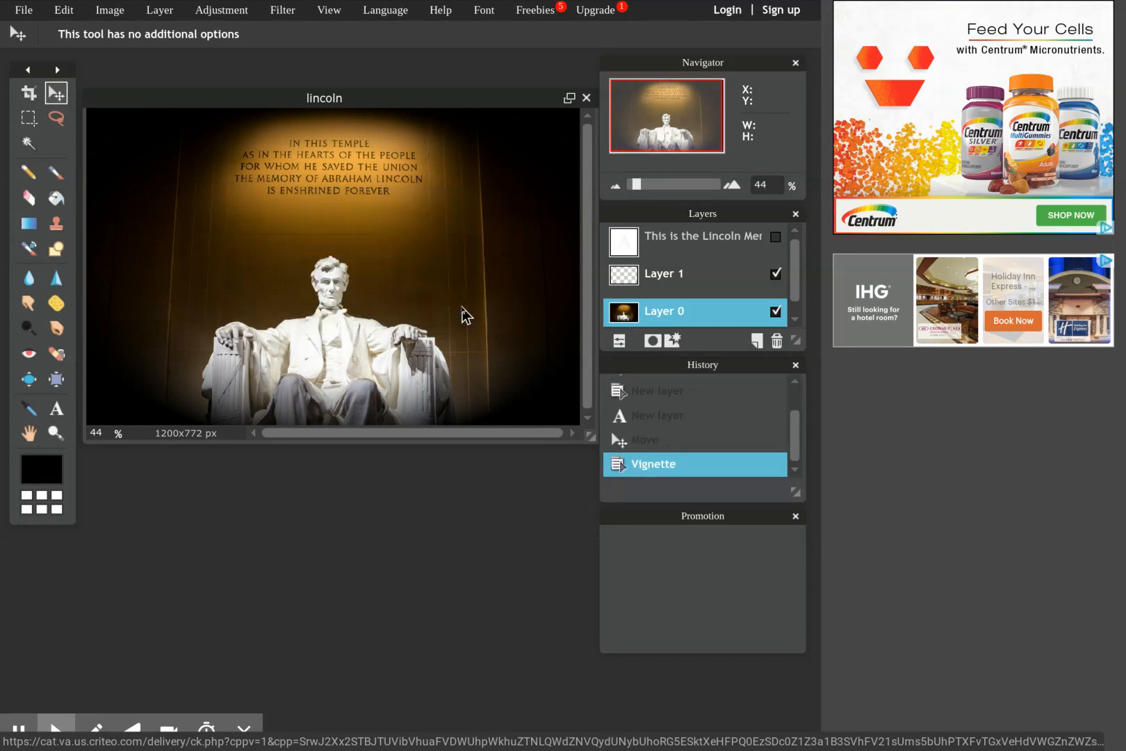
Try the Hope filter on the Lincoln photo, and undo it.
{"action": "left_click", "coordinate": [289, 14]}
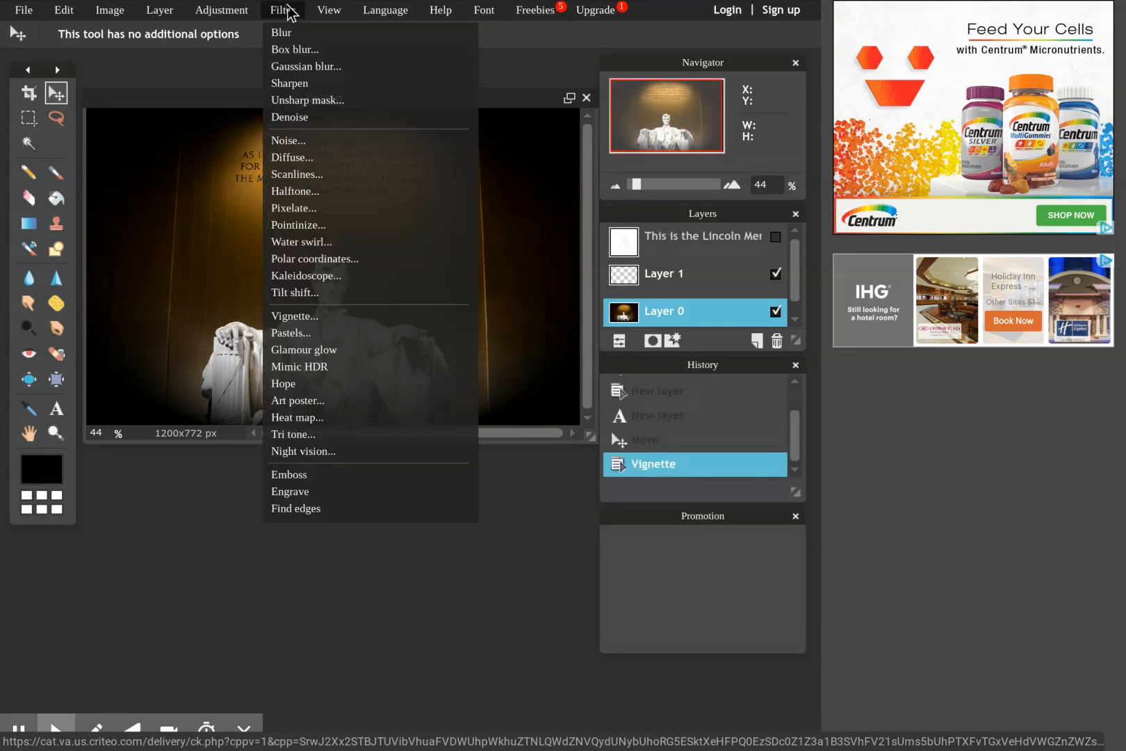
{"action": "left_click", "coordinate": [342, 386]}
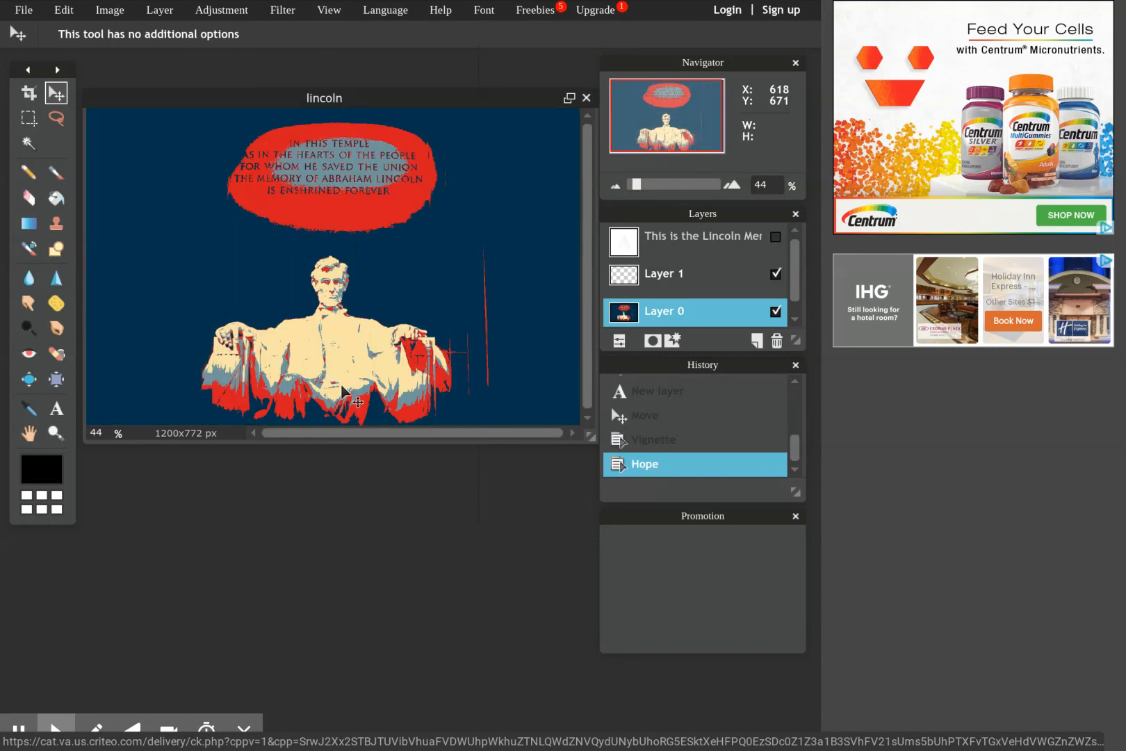
{"action": "key", "text": "ctrl+z"}
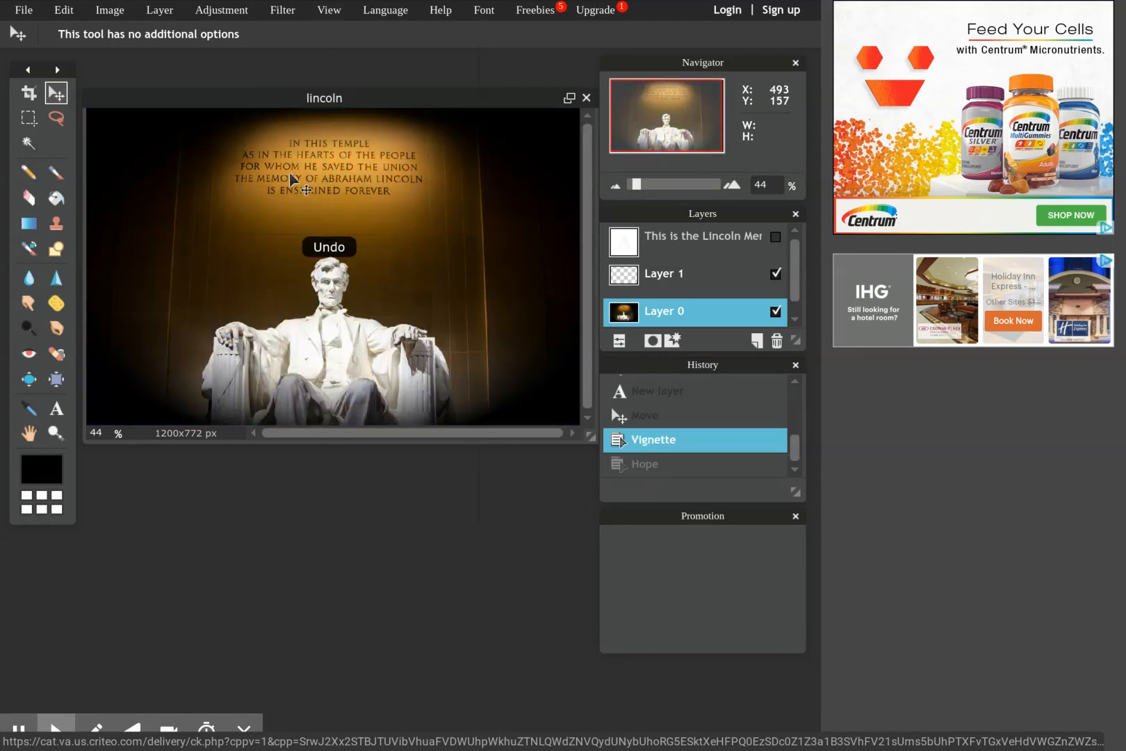
Try the Pastels filter on Layer 0 with size 3 and Inverse enabled, and undo it.
{"action": "left_click", "coordinate": [285, 12]}
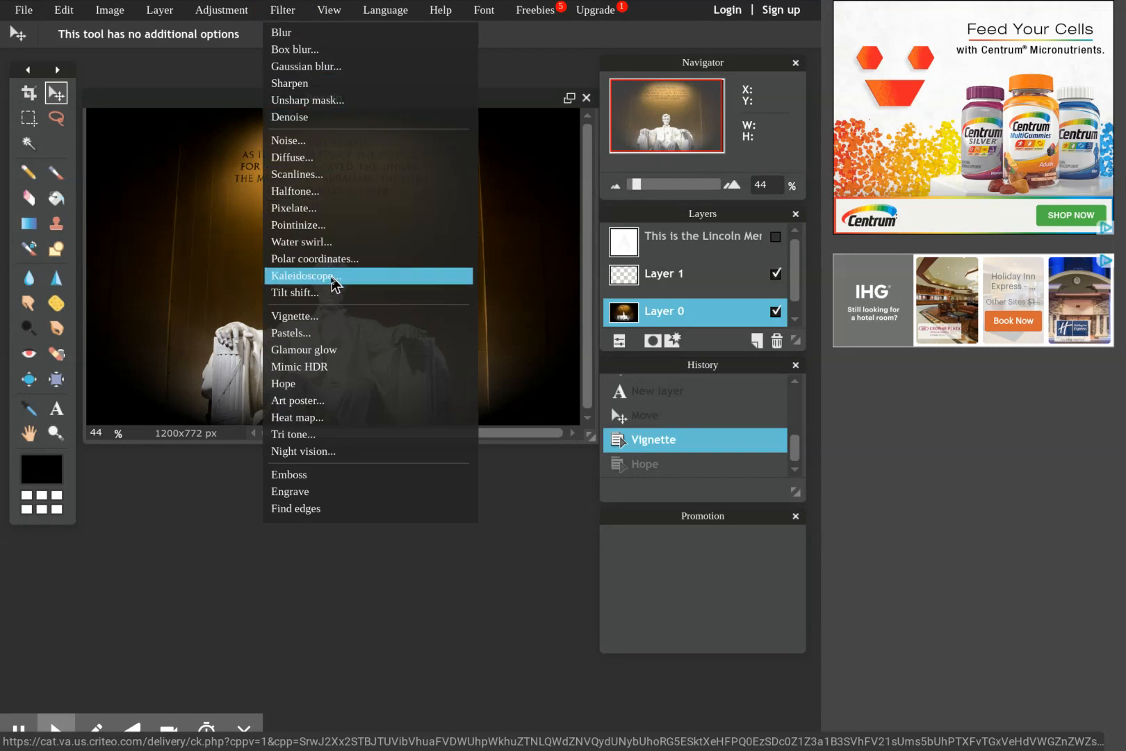
{"action": "left_click", "coordinate": [330, 333]}
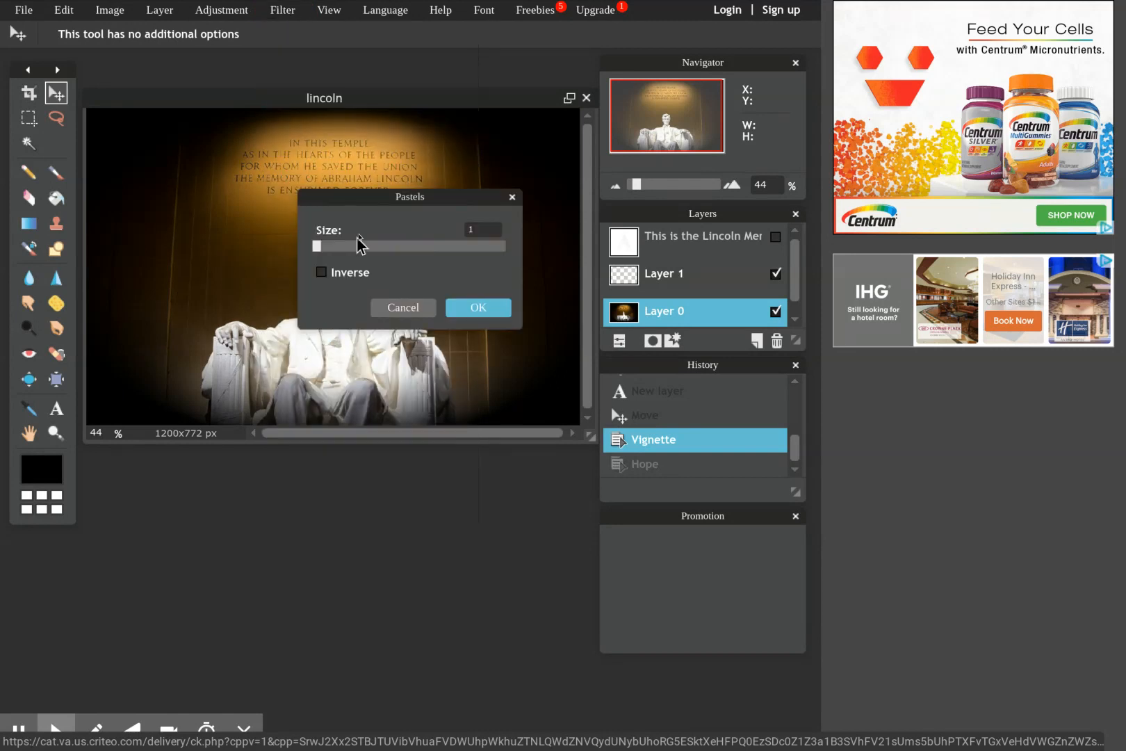
{"action": "left_click_drag", "start_coordinate": [392, 200], "coordinate": [387, 479]}
{"action": "left_click", "coordinate": [318, 553]}
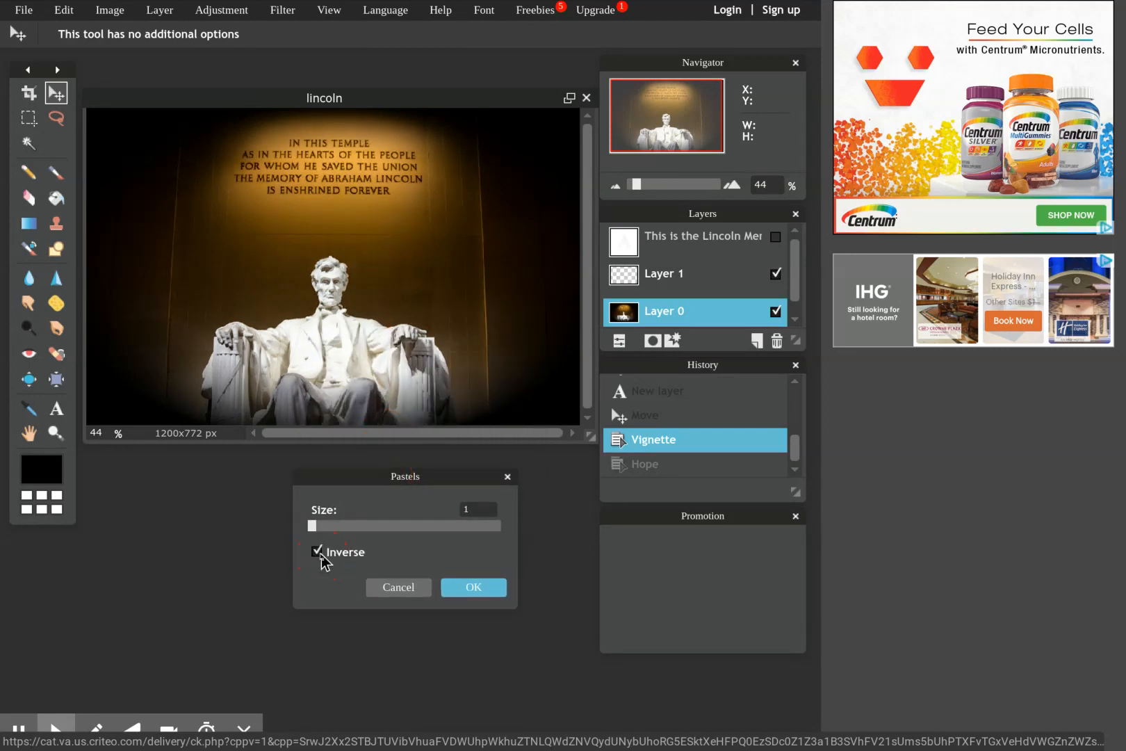
{"action": "left_click_drag", "start_coordinate": [317, 532], "coordinate": [385, 523]}
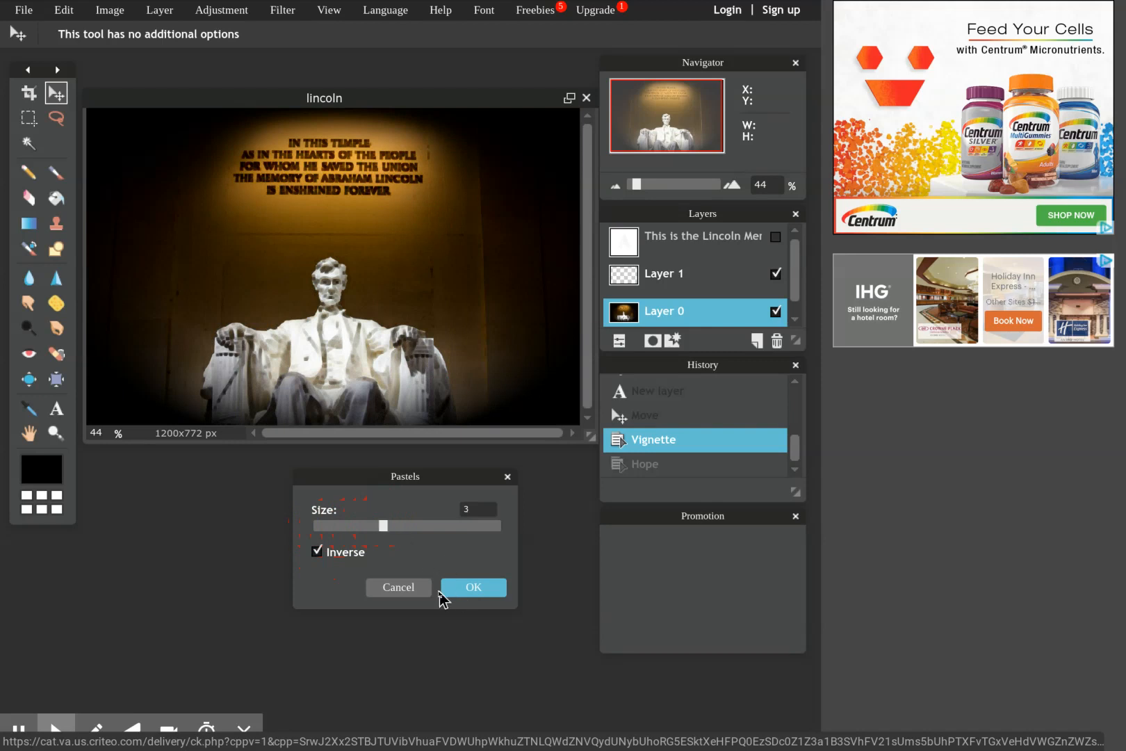
{"action": "left_click", "coordinate": [449, 591]}
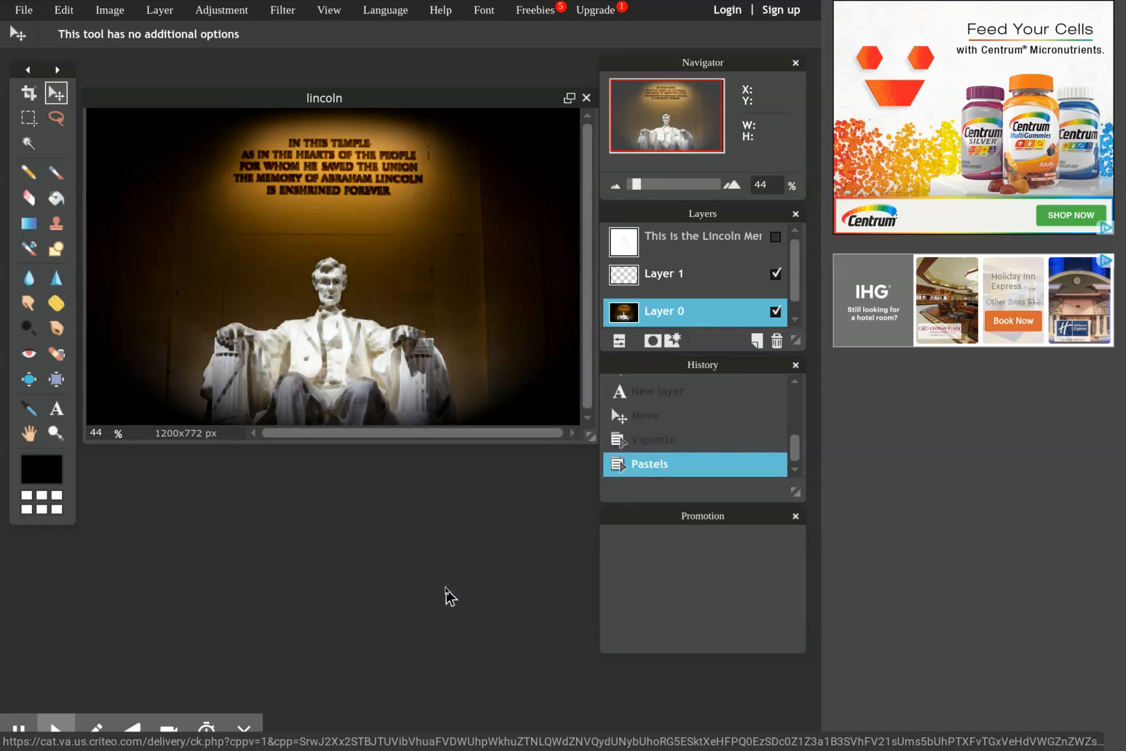
{"action": "key", "text": "ctrl+z"}
{"action": "left_click", "coordinate": [286, 10]}
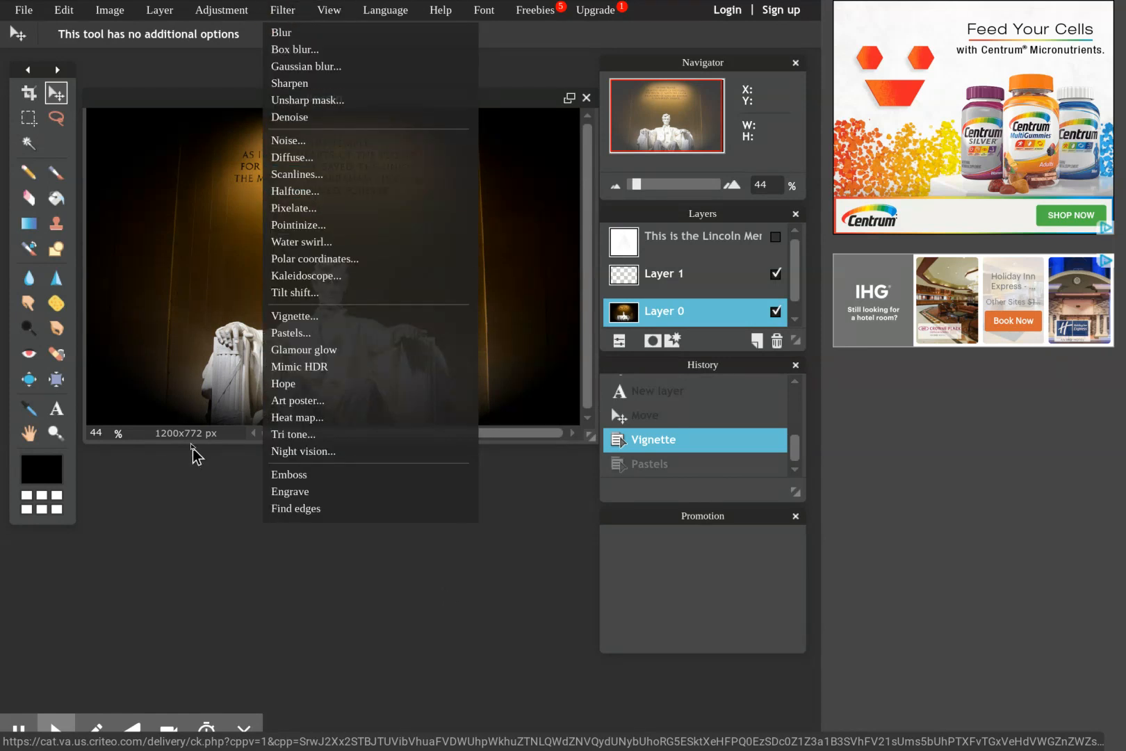
{"action": "left_click", "coordinate": [156, 93]}
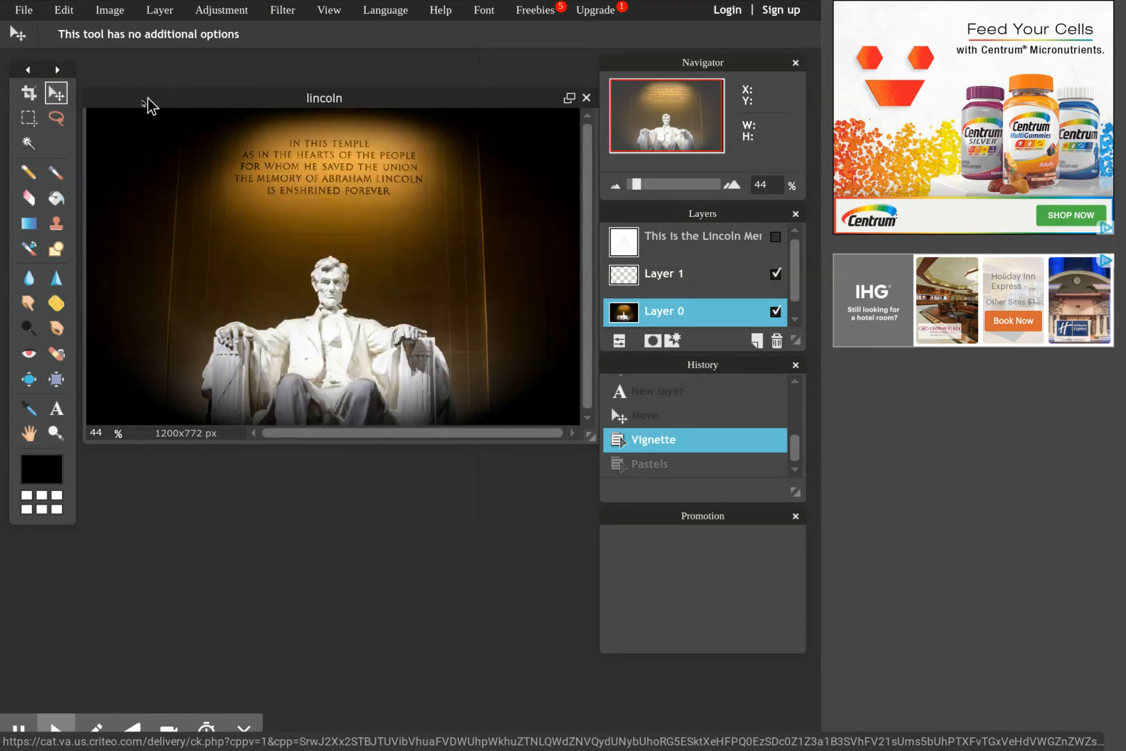
Crop the image to a rectangular marquee selection of about 776 by 757 px, repositioned around the statue and inscription.
{"action": "left_click", "coordinate": [29, 117]}
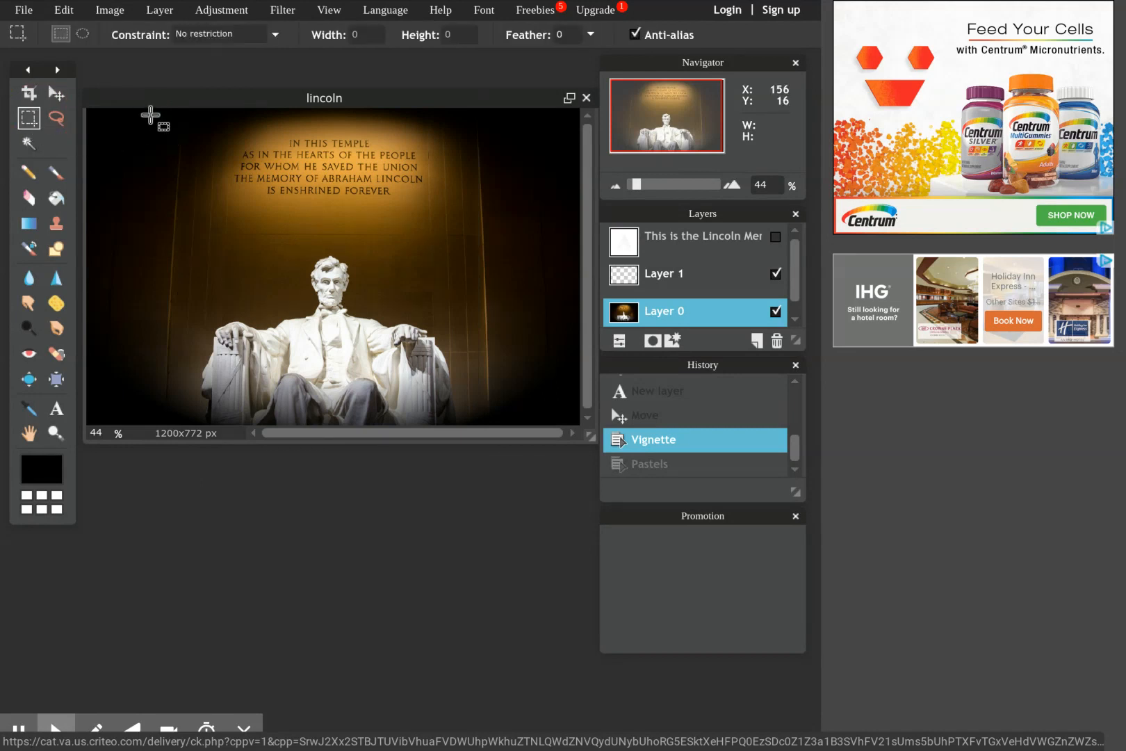
{"action": "left_click_drag", "start_coordinate": [150, 115], "coordinate": [472, 465]}
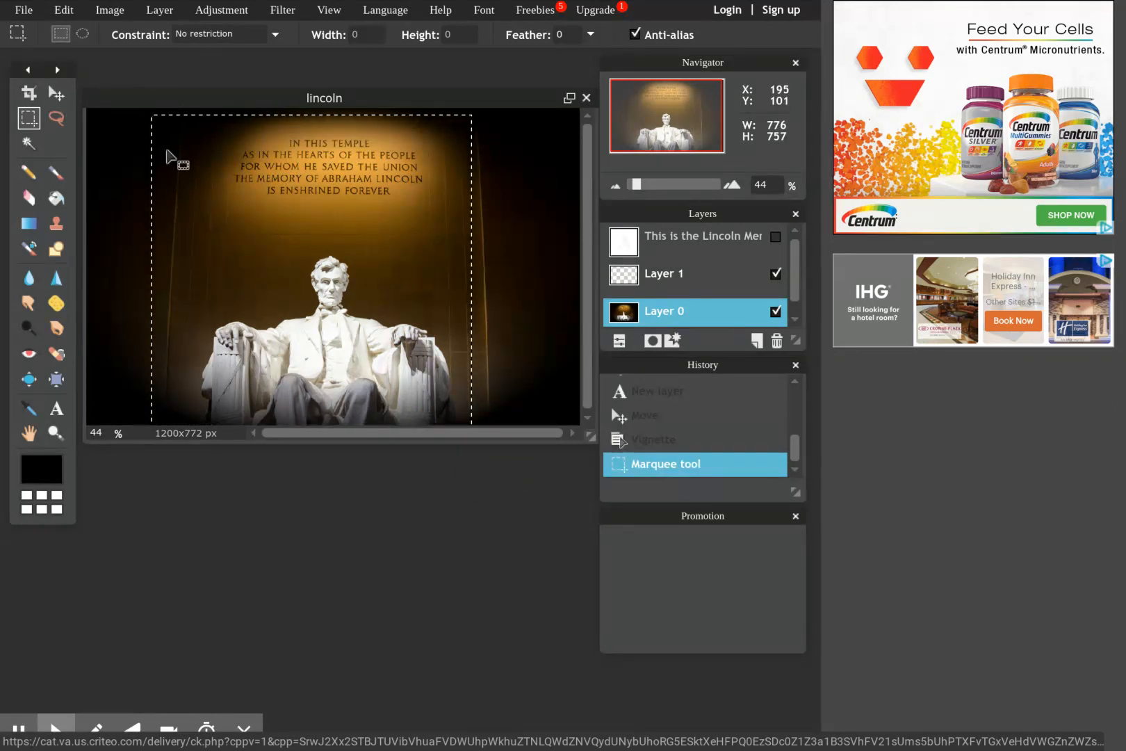
{"action": "left_click_drag", "start_coordinate": [167, 156], "coordinate": [206, 155]}
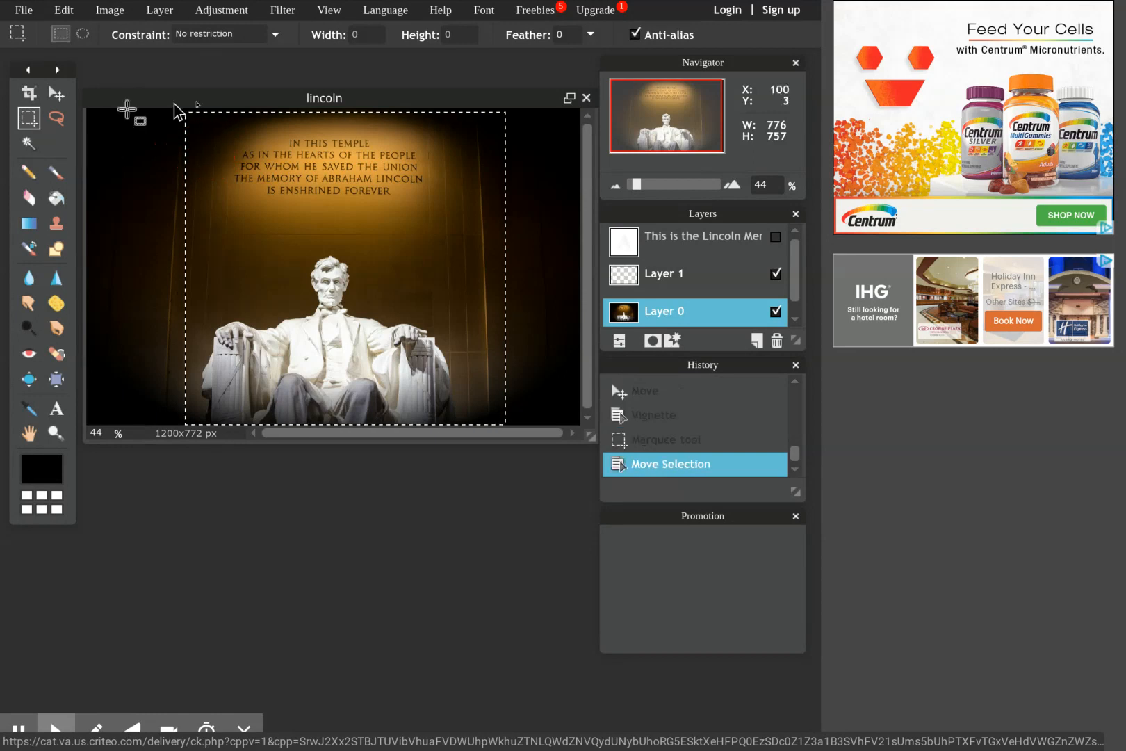
{"action": "left_click_drag", "start_coordinate": [324, 335], "coordinate": [313, 335]}
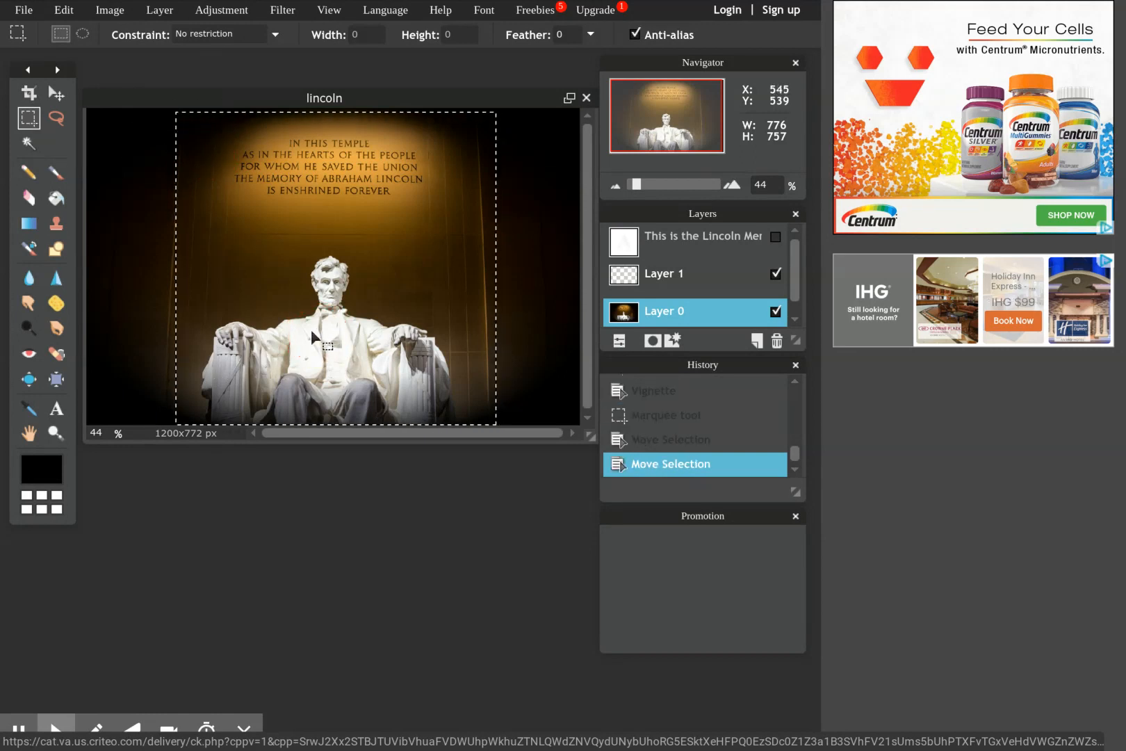
{"action": "left_click", "coordinate": [111, 9]}
{"action": "left_click", "coordinate": [130, 172]}
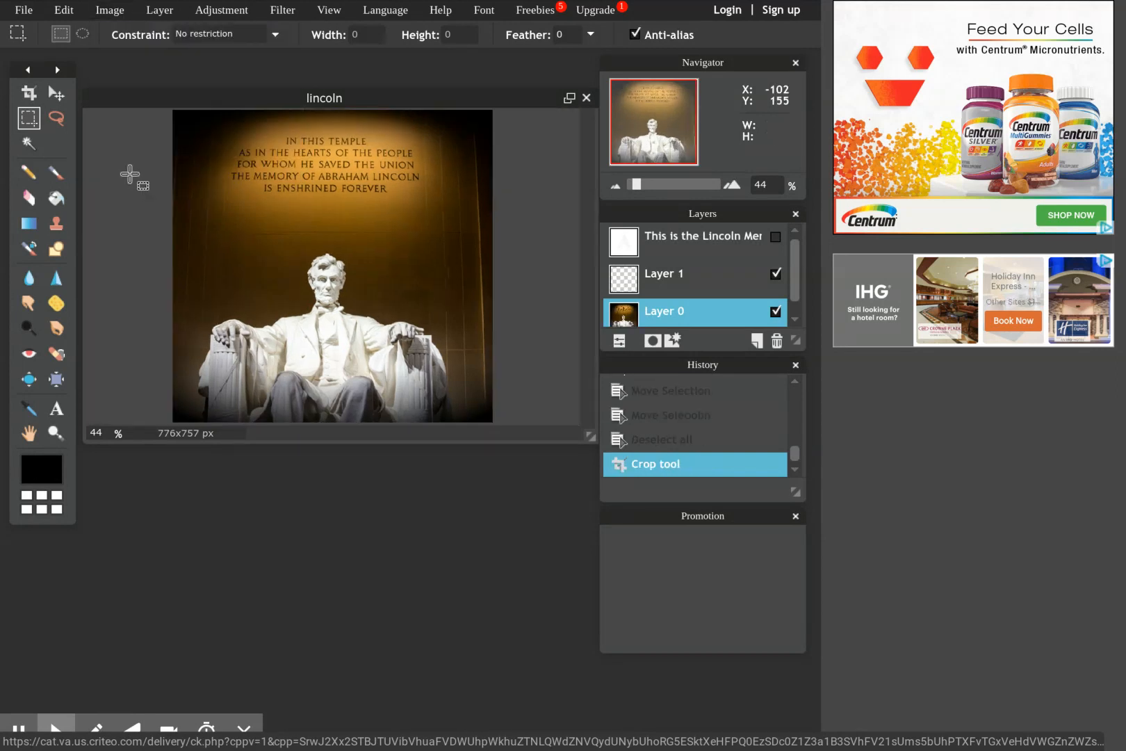
Review the cropped image's pixel dimensions in the Image size settings and accept them as they are.
{"action": "mouse_move", "coordinate": [104, 6]}
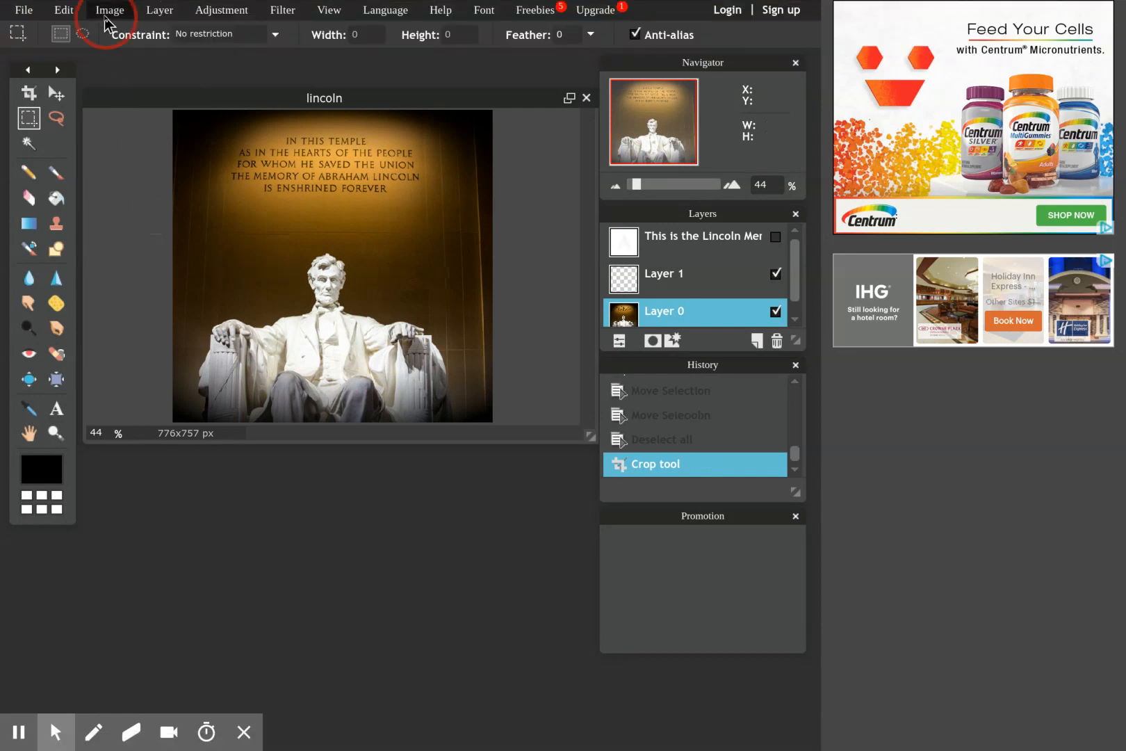
{"action": "left_click", "coordinate": [105, 16]}
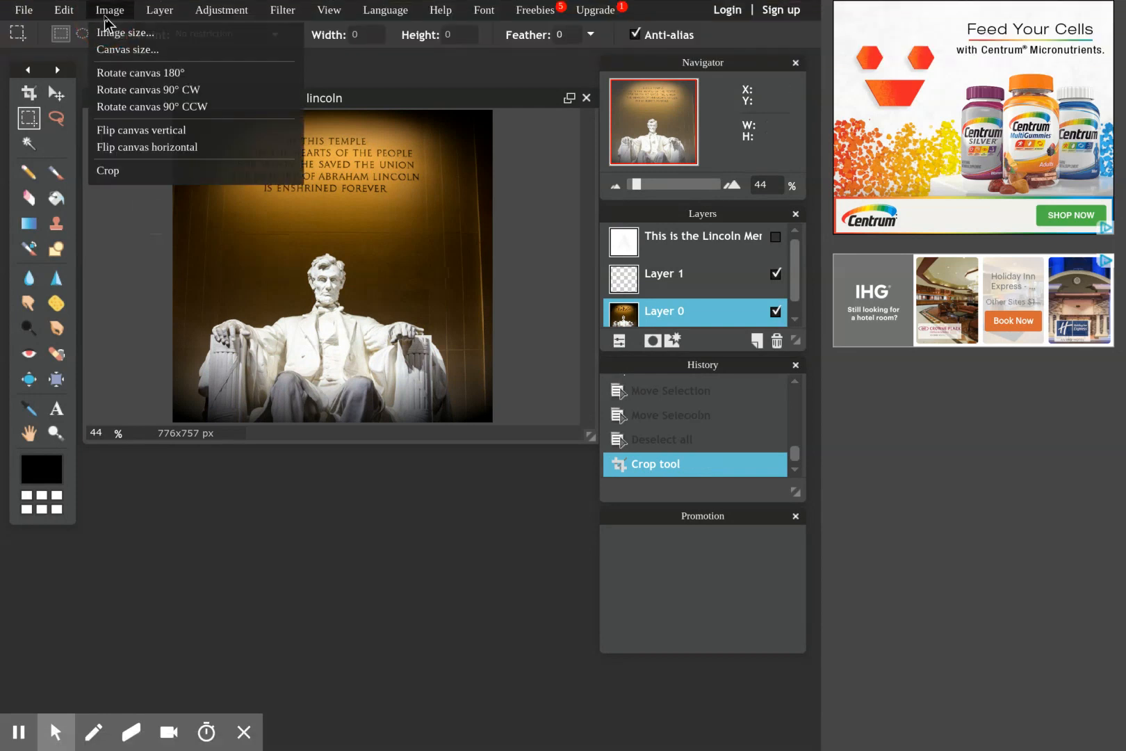
{"action": "left_click", "coordinate": [127, 36]}
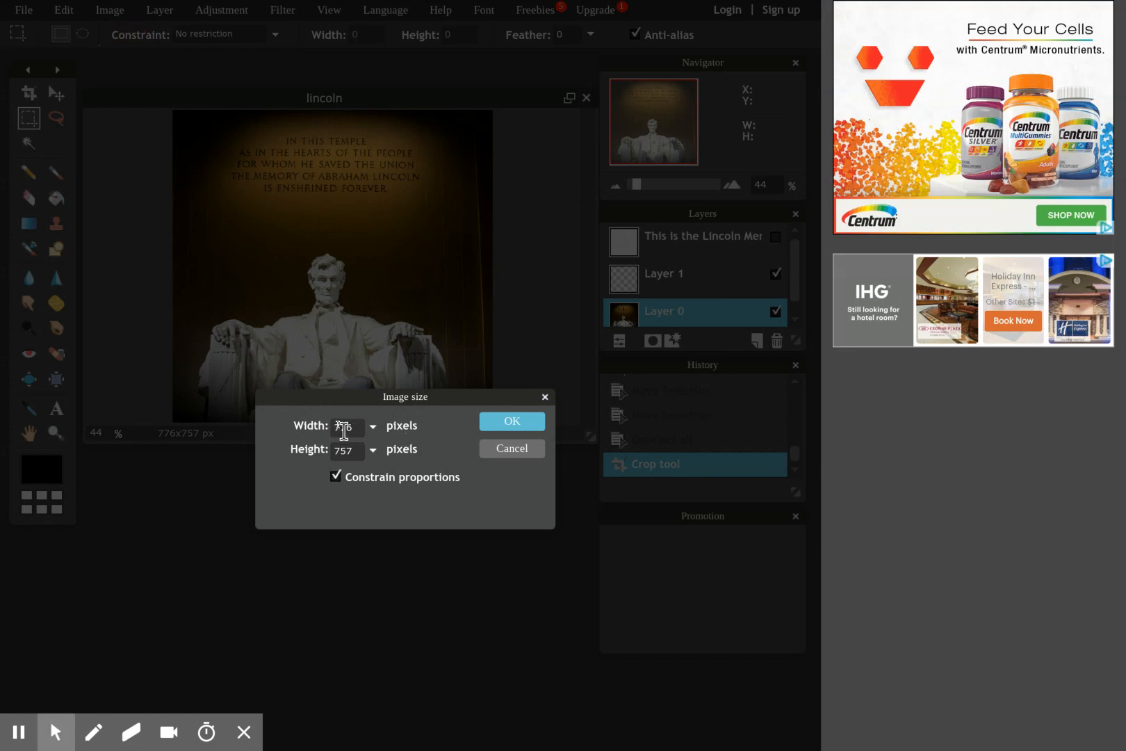
{"action": "left_click", "coordinate": [512, 422]}
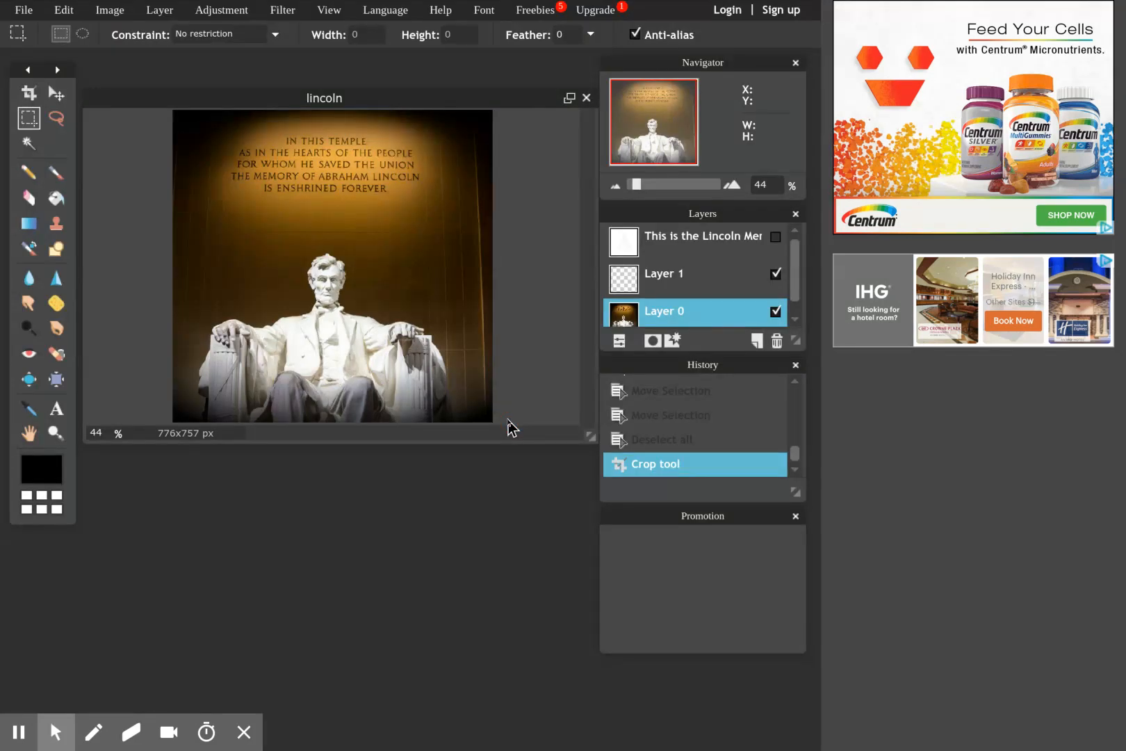